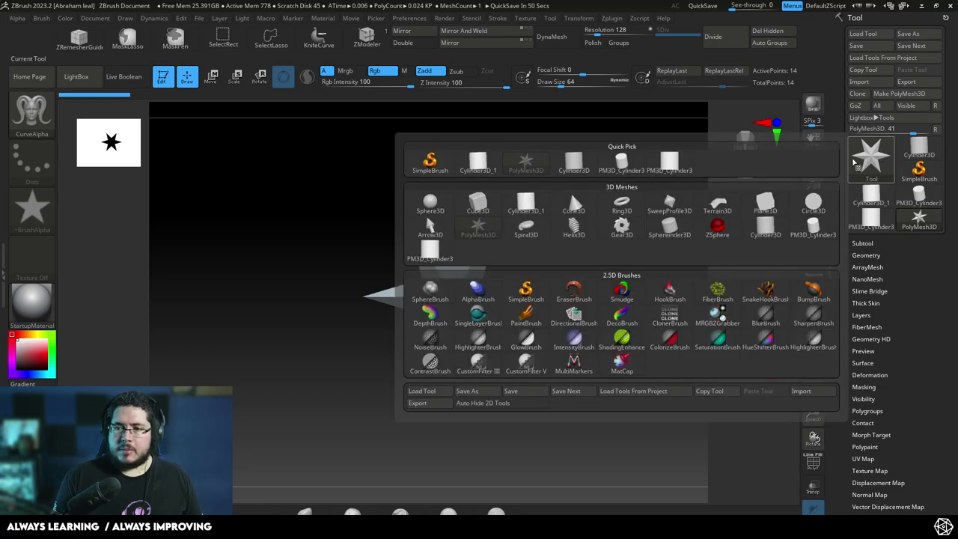
Step: Initialize the star mesh as a QCube and convert it to a new PolyMesh3D
scroll(930, 364, "down", 3)
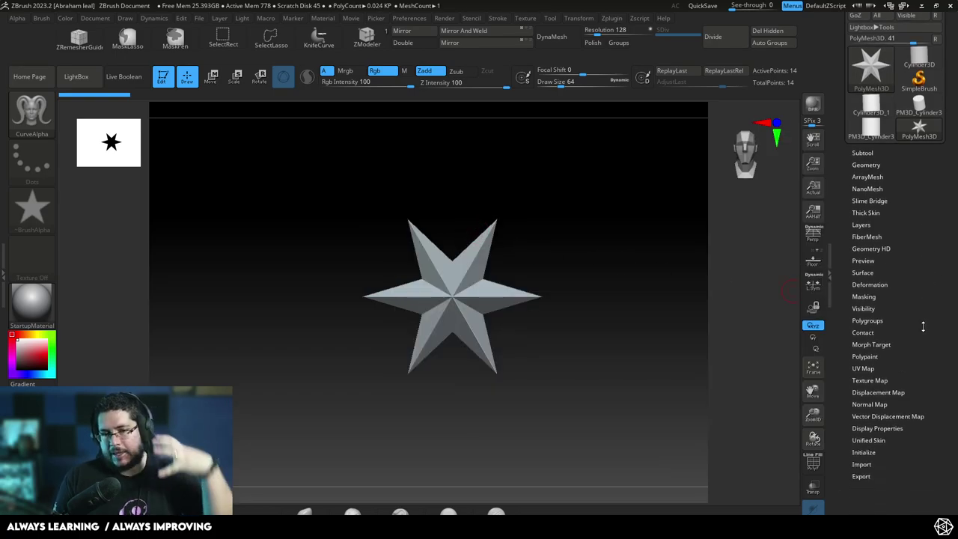
scroll(860, 344, "down", 2)
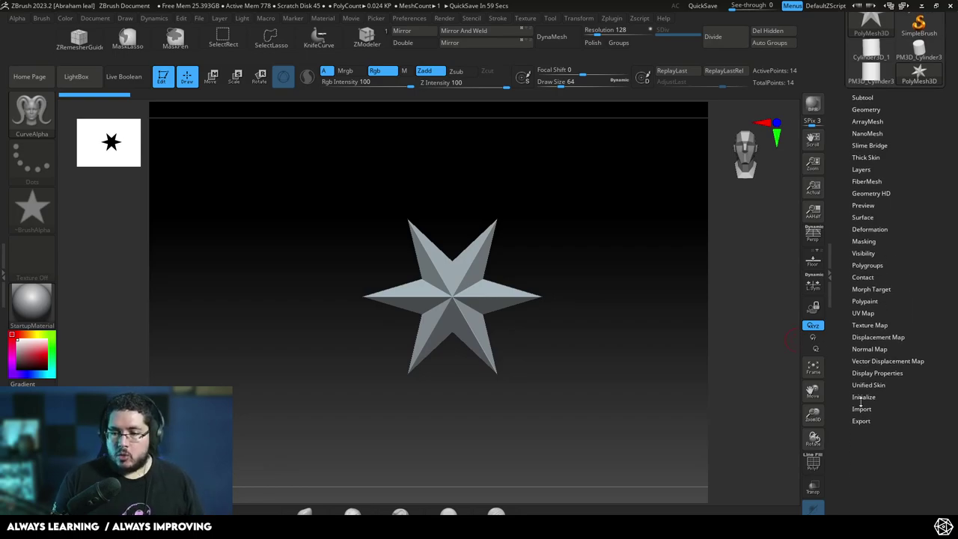
left_click(859, 429)
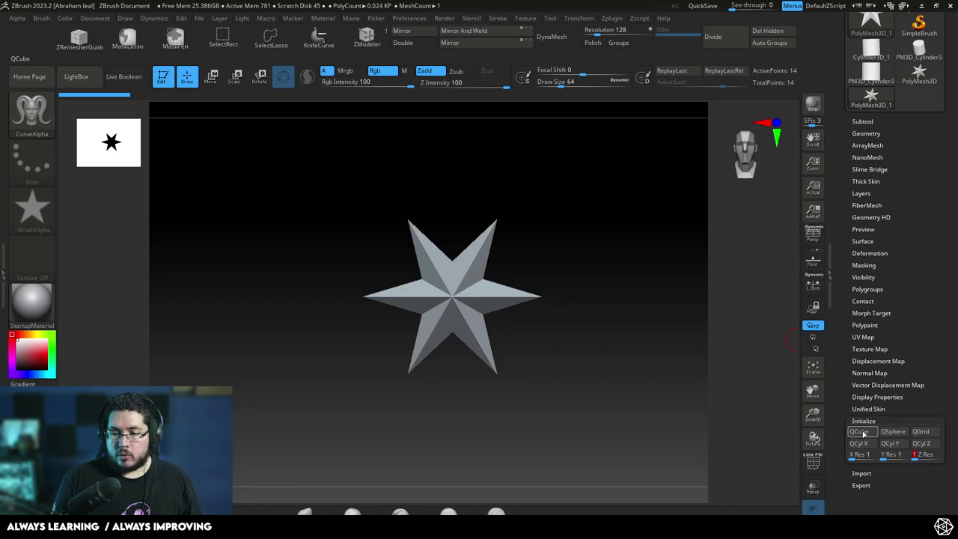
left_click(858, 432)
right_click_drag(581, 294, 603, 341, "ctrl")
scroll(876, 164, "up", 3)
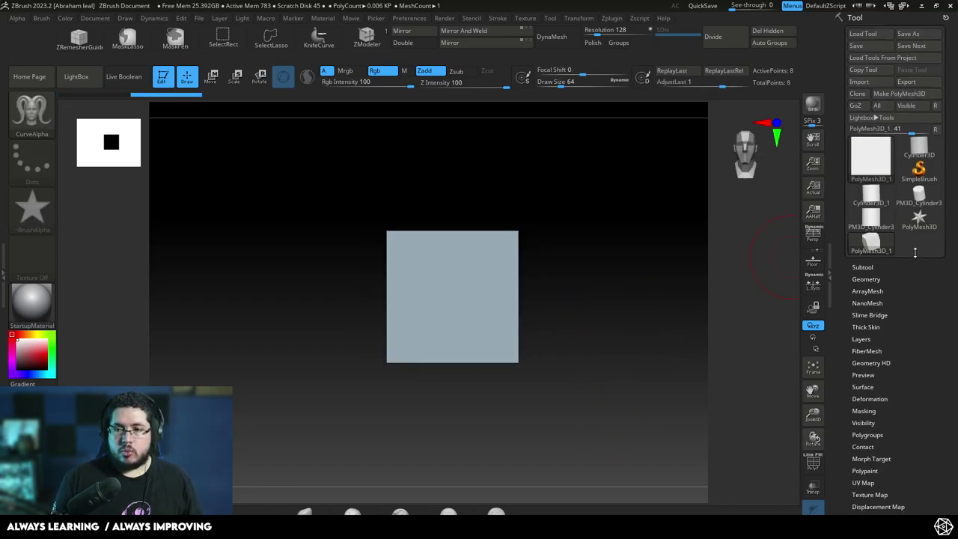
left_click(919, 94)
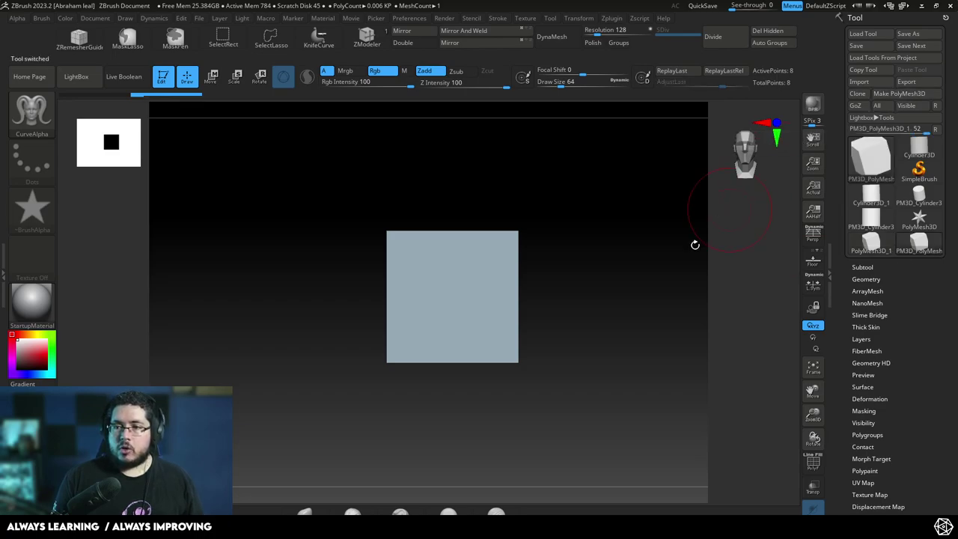
Step: Scale the cube into a tall, thin rectangular block and show its polyframe
left_click_drag(592, 272, 339, 65)
left_click(365, 38)
left_click_drag(598, 220, 607, 280)
key("r")
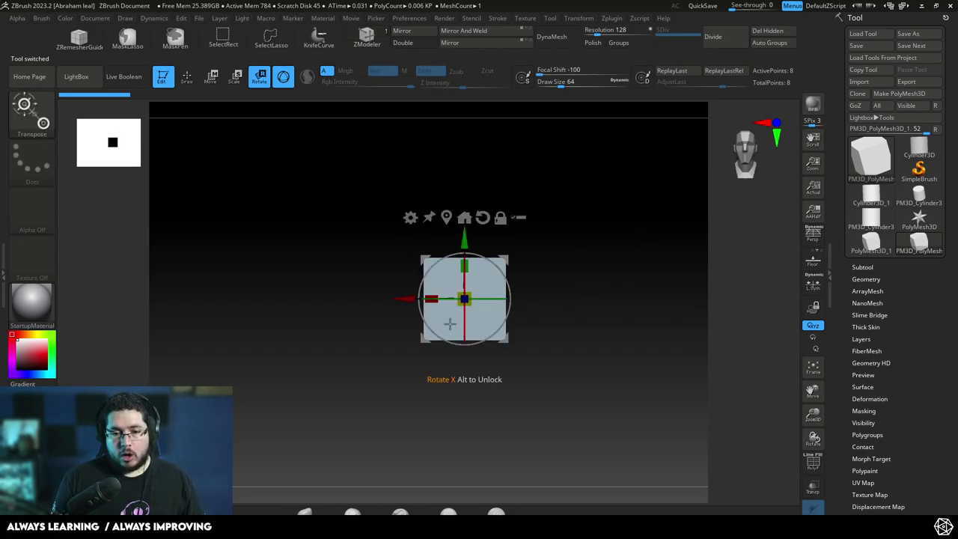
left_click_drag(464, 263, 464, 224)
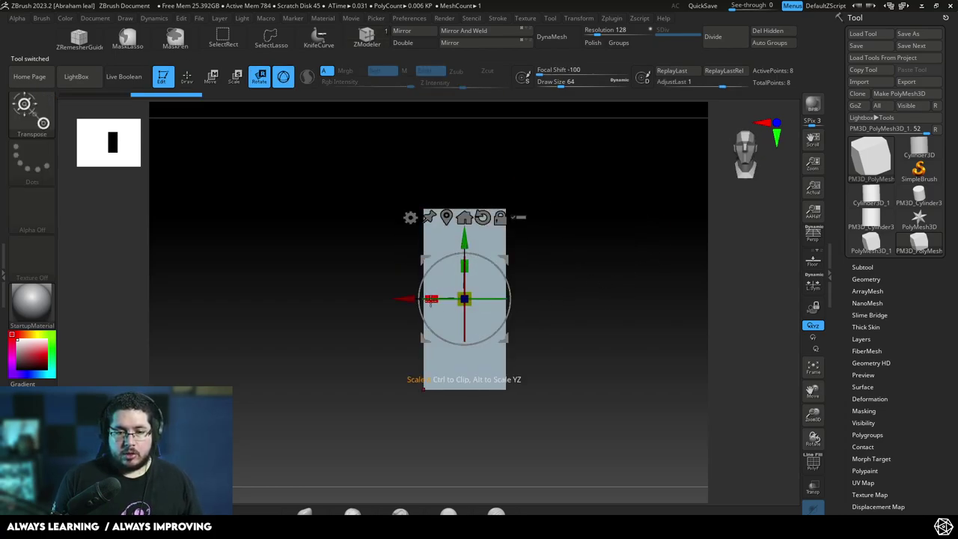
left_click_drag(410, 298, 623, 306)
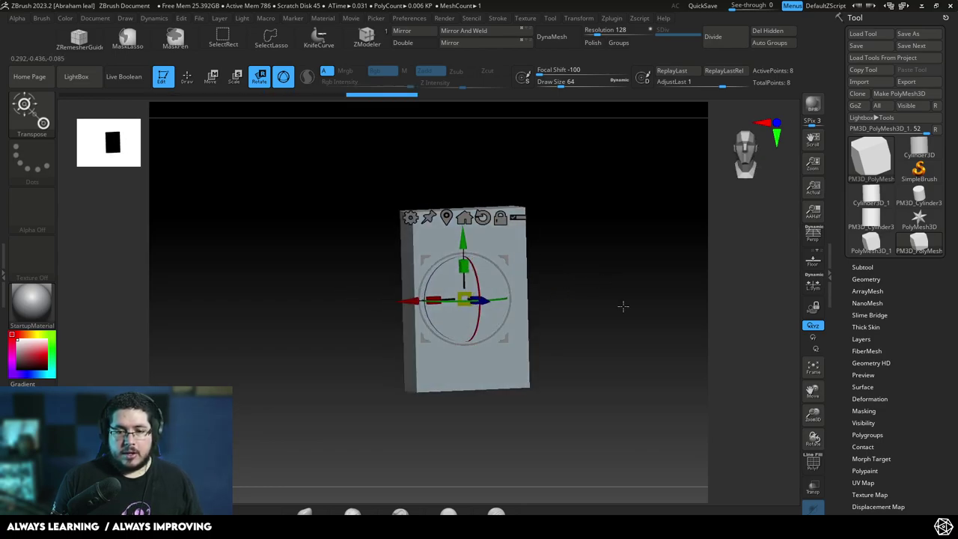
left_click(819, 464)
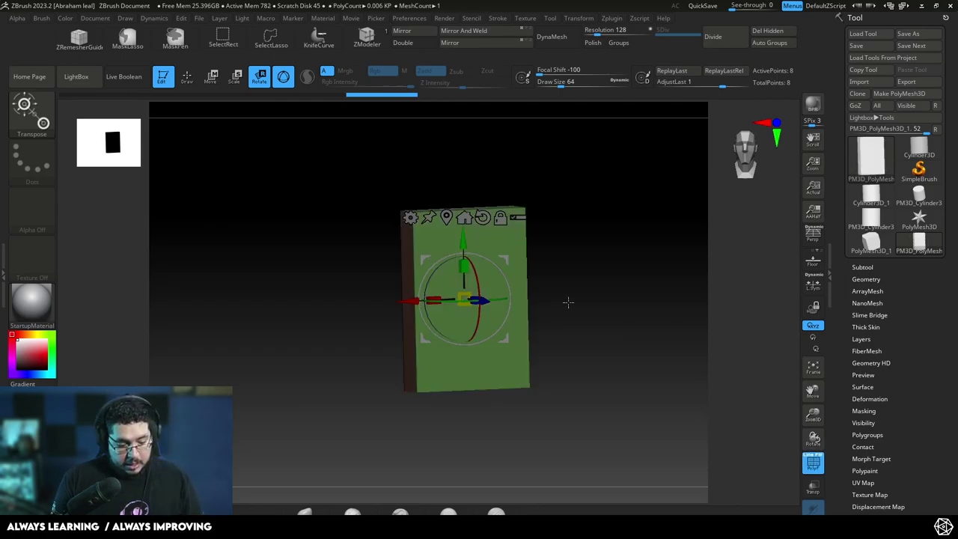
Step: With ZModeler, inset the block's large front and back faces using the Polygroup All target
key("q")
left_click_drag(556, 257, 558, 254, "shift")
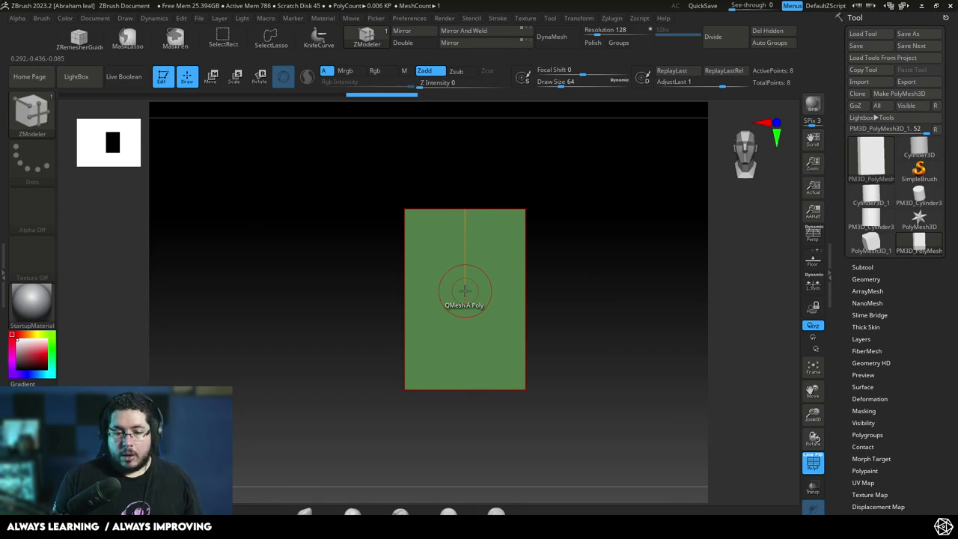
key("space")
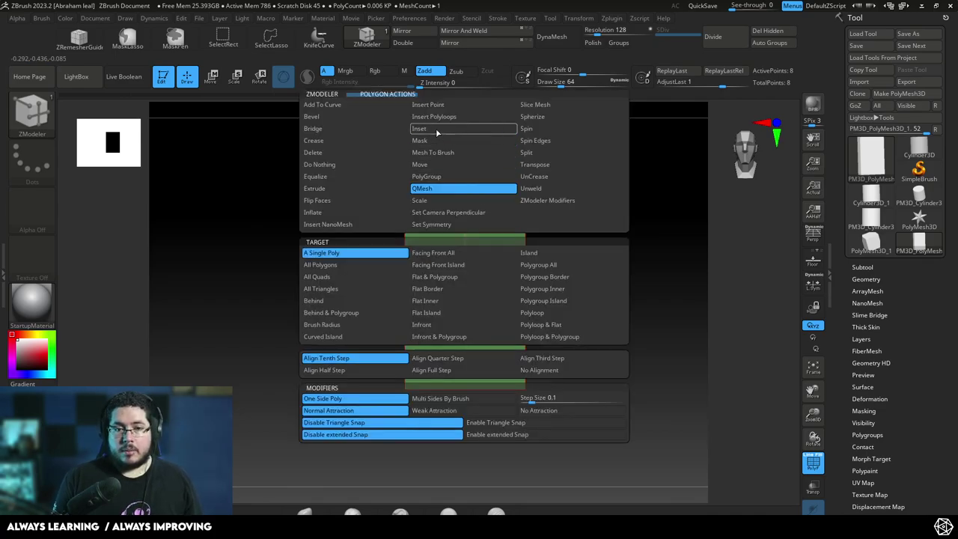
left_click(436, 128)
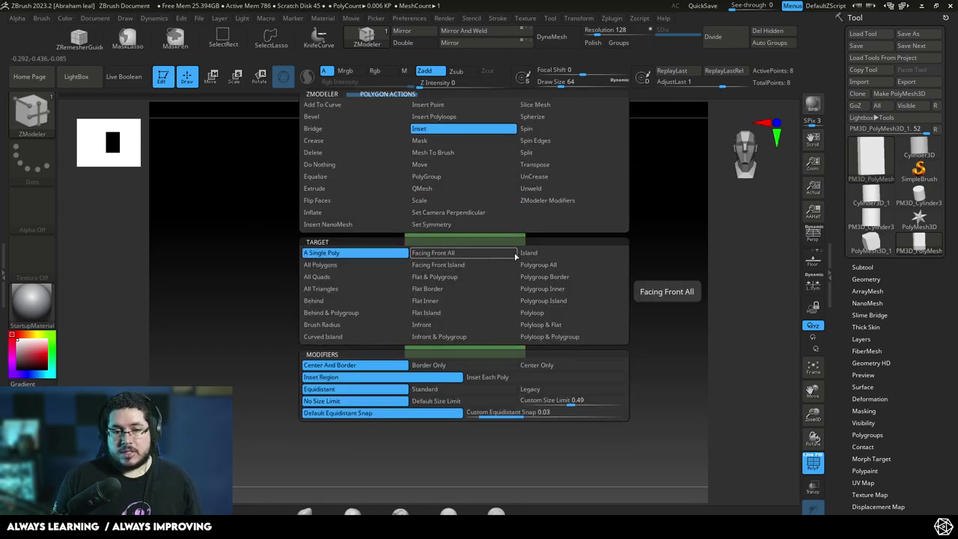
left_click(538, 266)
left_click_drag(461, 308, 492, 308)
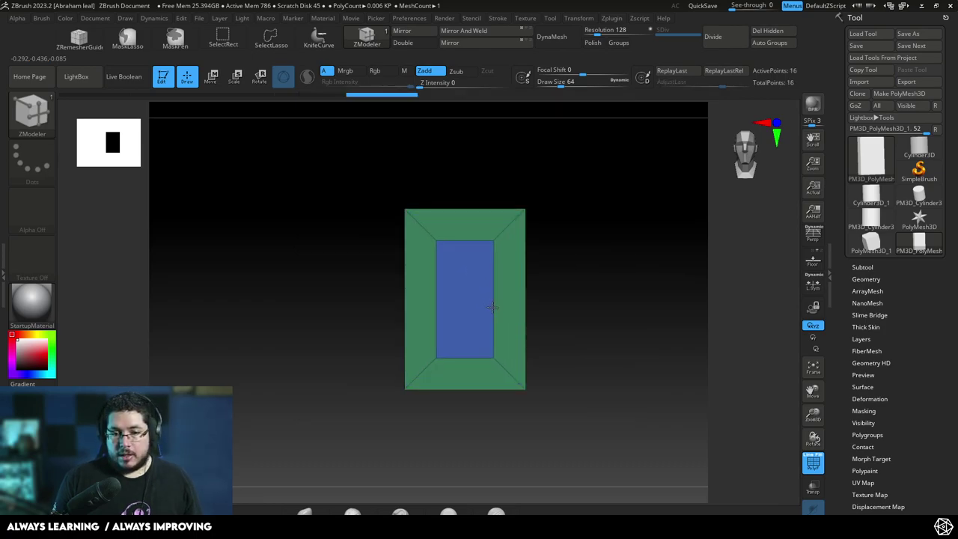
mouse_move(606, 289)
left_mouse_down()
mouse_move(681, 292)
mouse_move(610, 290)
left_mouse_up()
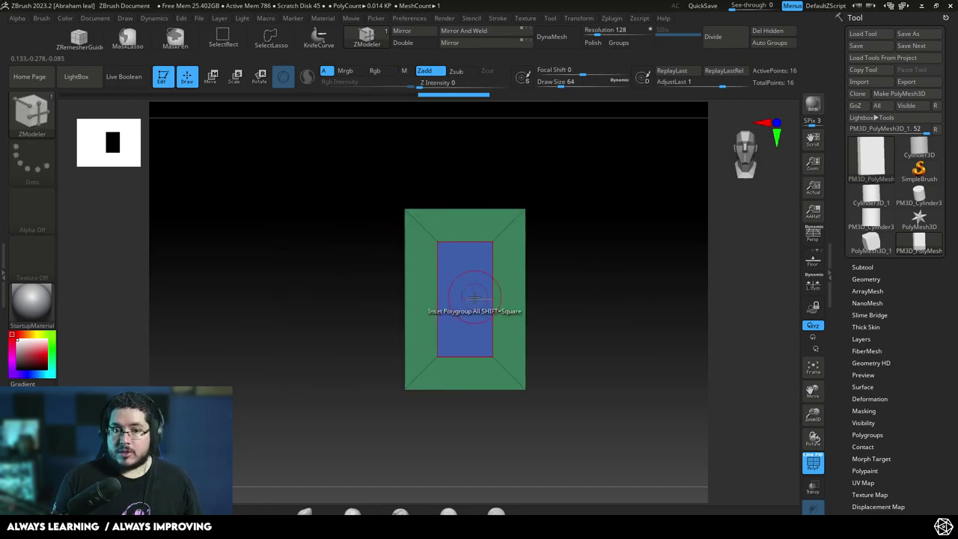
Step: QMesh the inset centre with the Polygroup All target through the block to open a rectangular hole
right_click(473, 295)
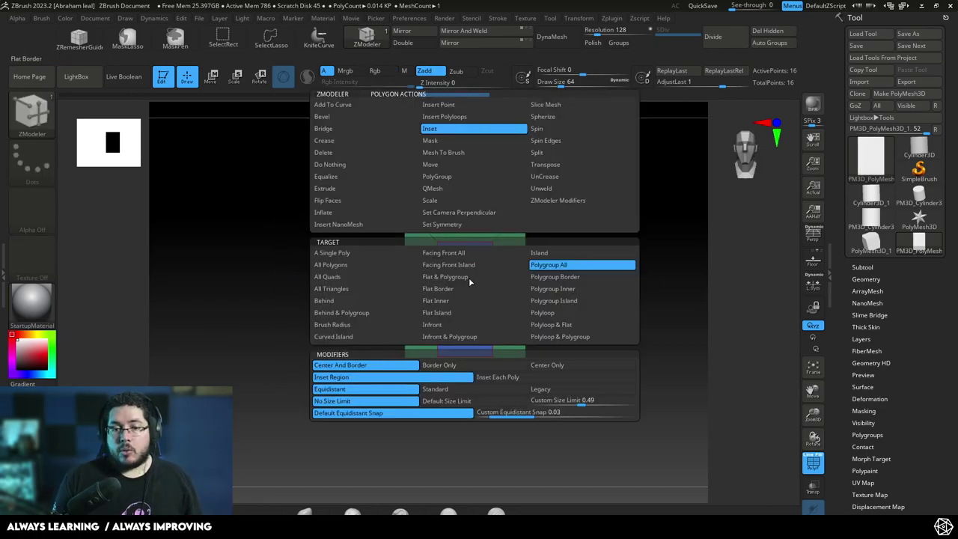
left_click(439, 190)
left_click(560, 266)
mouse_move(641, 273)
left_mouse_down()
mouse_move(452, 291)
mouse_move(430, 262)
mouse_move(528, 199)
mouse_move(560, 213)
mouse_move(598, 261)
mouse_move(592, 325)
mouse_move(543, 296)
left_mouse_up()
Step: Bevel the four diagonal corner edge loops of the frame with the ZModeler edge action
key("space")
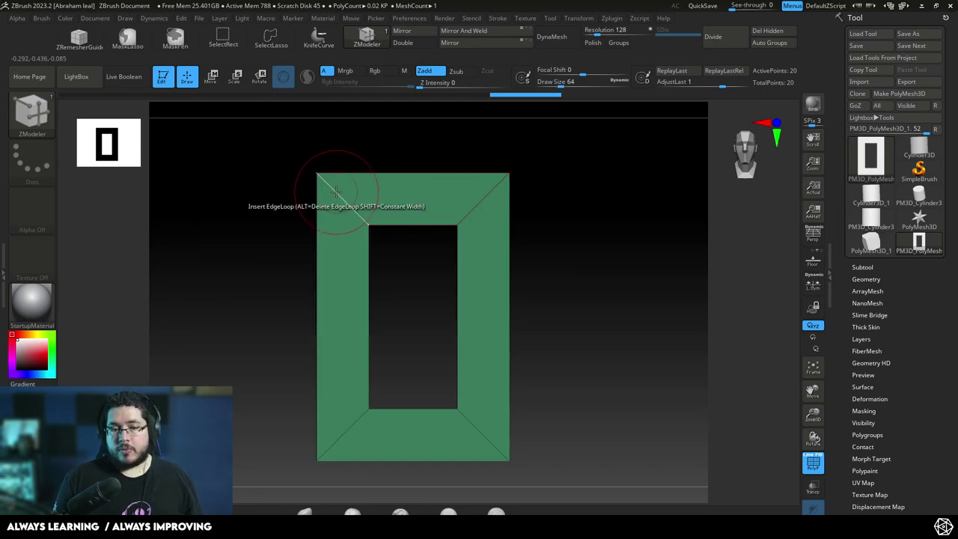
key("space")
left_click(227, 213)
left_click_drag(342, 193, 350, 214)
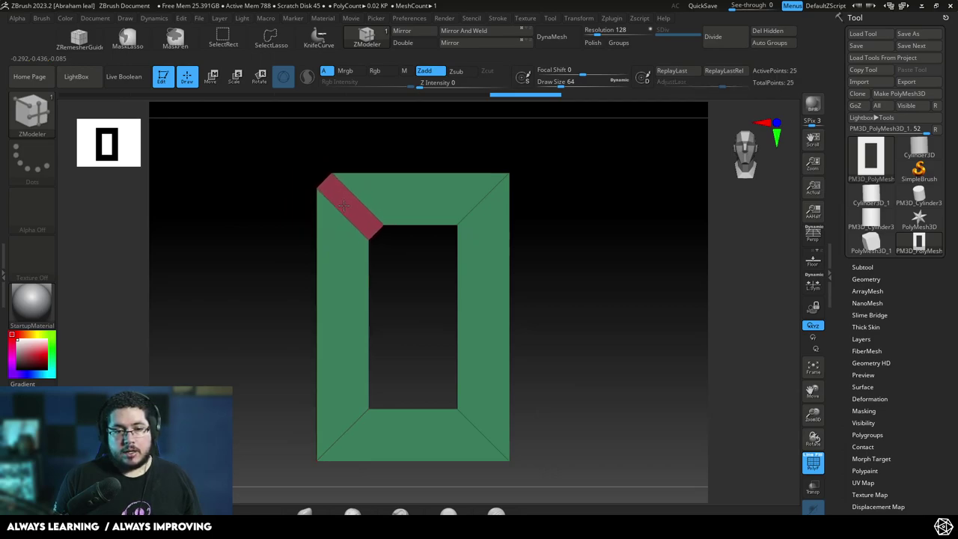
left_click(481, 203)
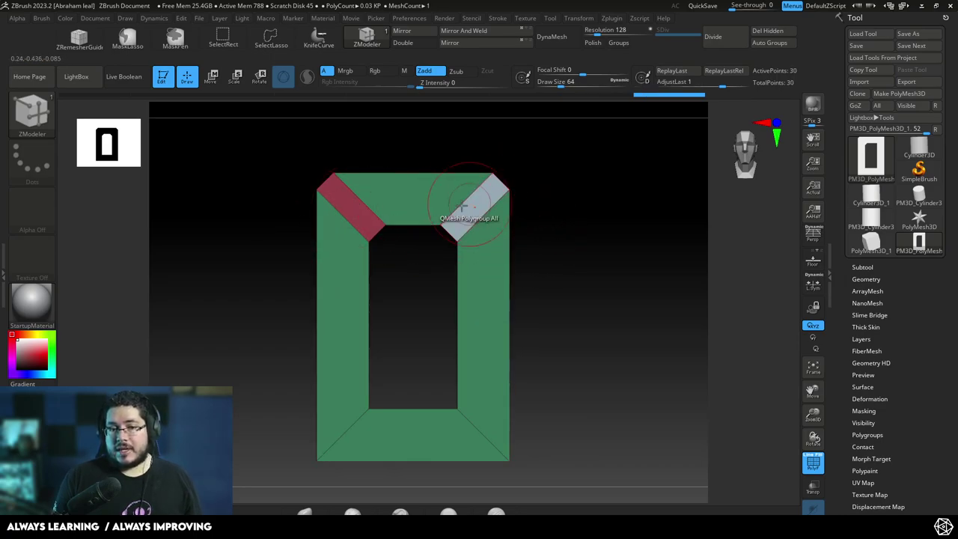
left_click(356, 427)
left_click(483, 434)
Step: Bevel the complete inner and outer edge loops on both sides of the link
left_click_drag(568, 449, 481, 325)
left_click(485, 314)
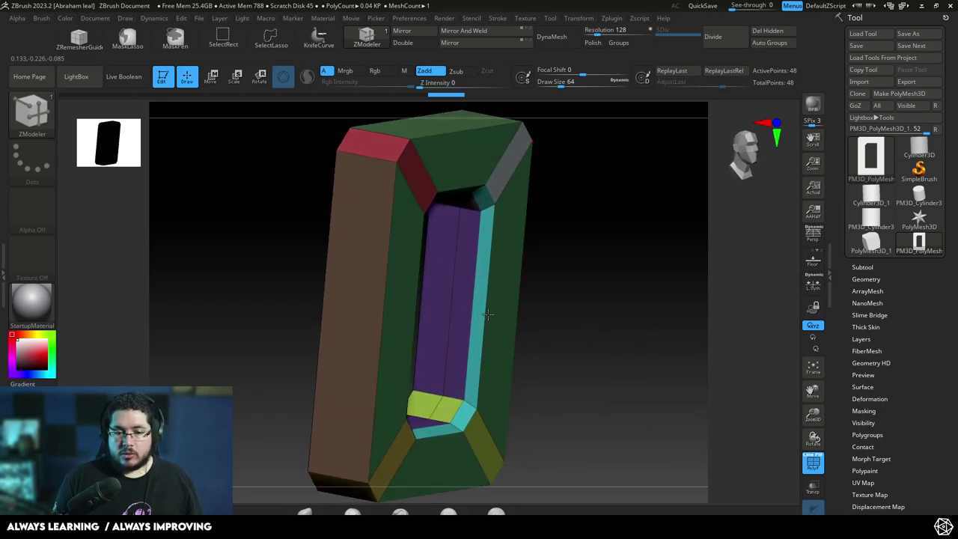
left_click_drag(569, 313, 437, 266)
left_click(433, 267)
left_click_drag(651, 271, 530, 378)
left_click_drag(463, 290, 482, 303)
left_click_drag(567, 278, 538, 279)
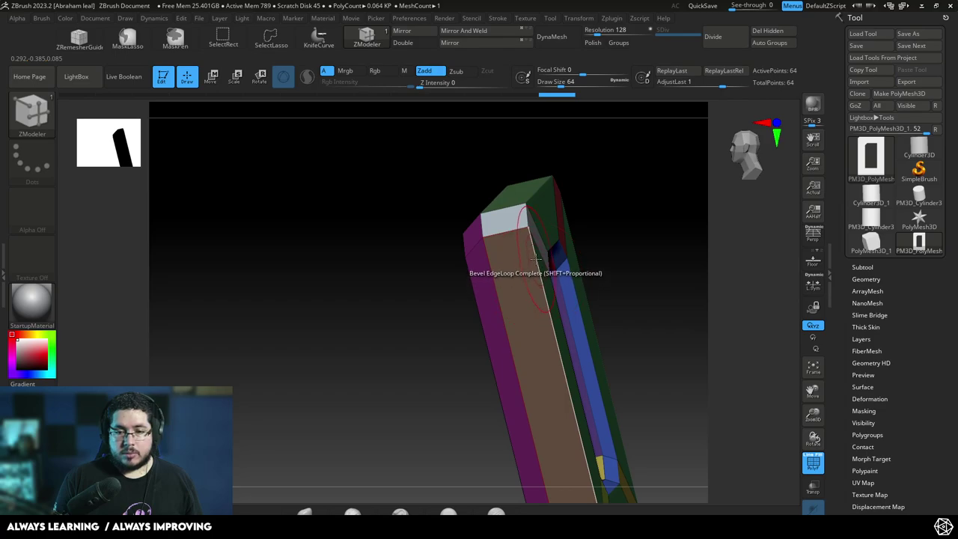
left_click(536, 259)
left_click_drag(620, 244, 615, 264, "shift")
left_click_drag(616, 264, 601, 334)
Step: Try merging the link into one polygroup and duplicating it upward with a 90-degree turn, and undo the copy
key("w")
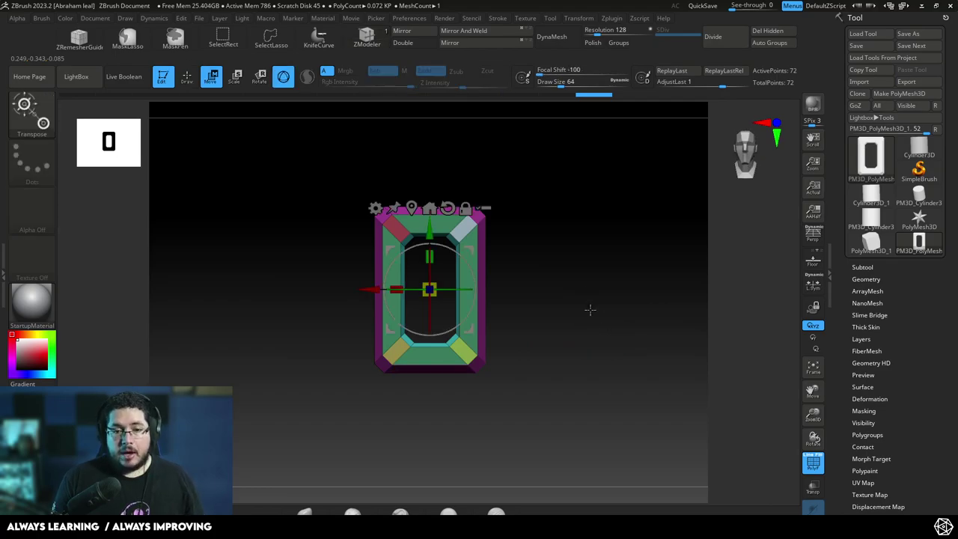
left_click_drag(587, 300, 596, 320, "alt")
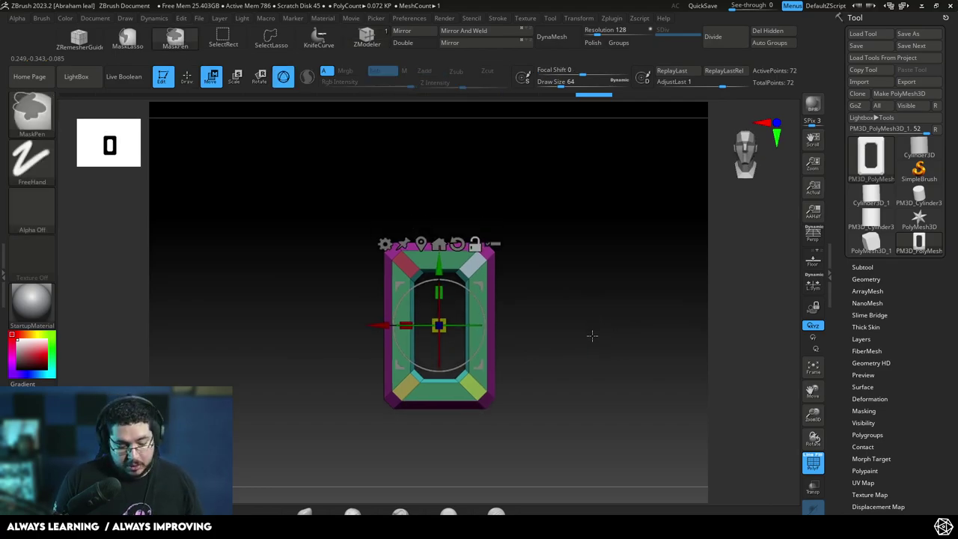
key("shift+f")
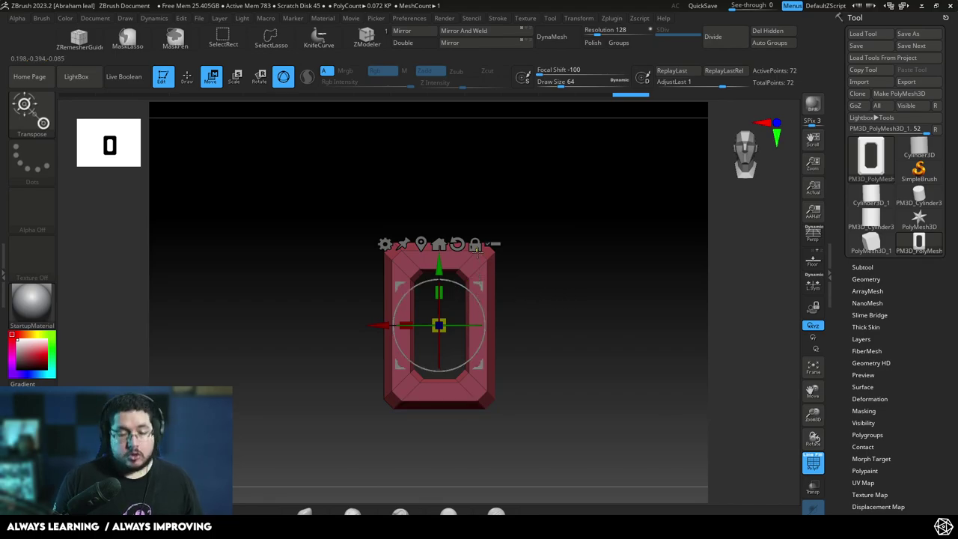
left_click_drag(451, 262, 452, 155, "ctrl")
left_click_drag(471, 215, 531, 204)
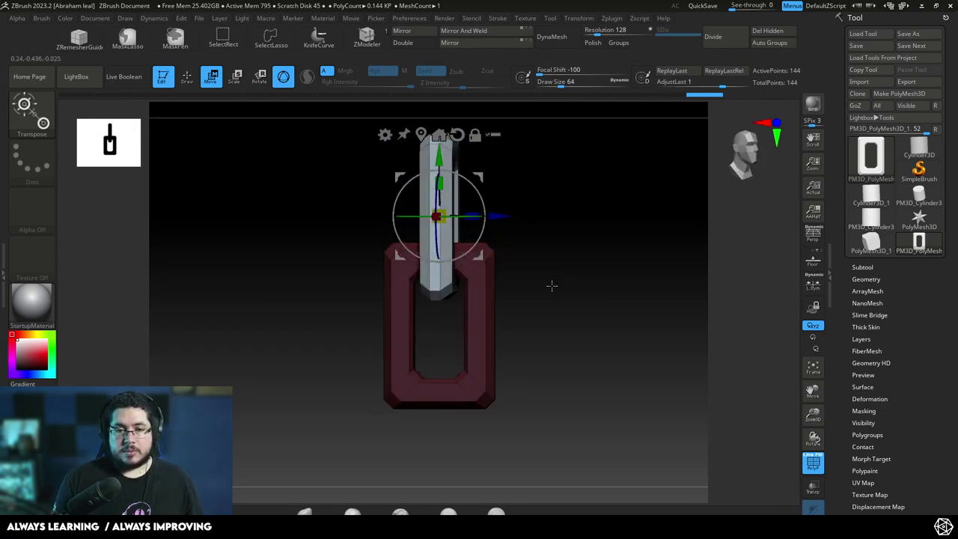
key("ctrl+z")
key("ctrl+z")
key("ctrl+z")
Step: Assign one polygroup to the whole link and rotate it about 45 degrees around its vertical axis
left_click_drag(566, 317, 567, 322, "shift")
key("ctrl+w")
left_click_drag(577, 287, 574, 343, "shift")
left_click_drag(473, 358, 555, 282)
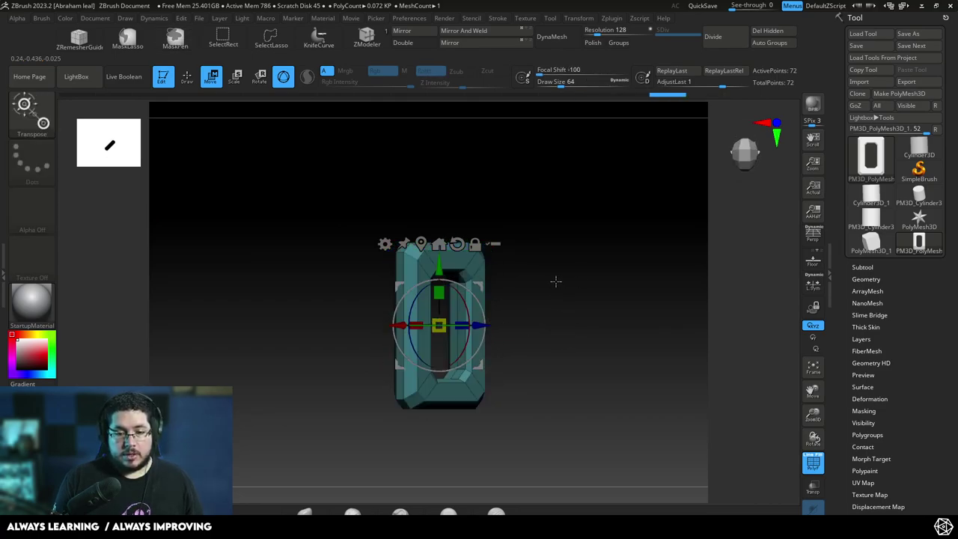
Step: Duplicate the link upward, turn the copy 90 degrees so both links interlock, and clear the mask
left_click_drag(456, 269, 446, 166, "ctrl")
left_click_drag(561, 216, 424, 283)
key("q")
mouse_move(539, 335)
left_mouse_down()
mouse_move(554, 298)
mouse_move(541, 230)
left_mouse_up()
mouse_move(564, 291)
left_mouse_down("ctrl")
mouse_move(566, 302)
mouse_move(529, 300)
mouse_move(609, 300)
mouse_move(559, 300)
mouse_move(533, 273)
mouse_move(560, 291)
left_mouse_up("ctrl")
left_click_drag(560, 290, 530, 282)
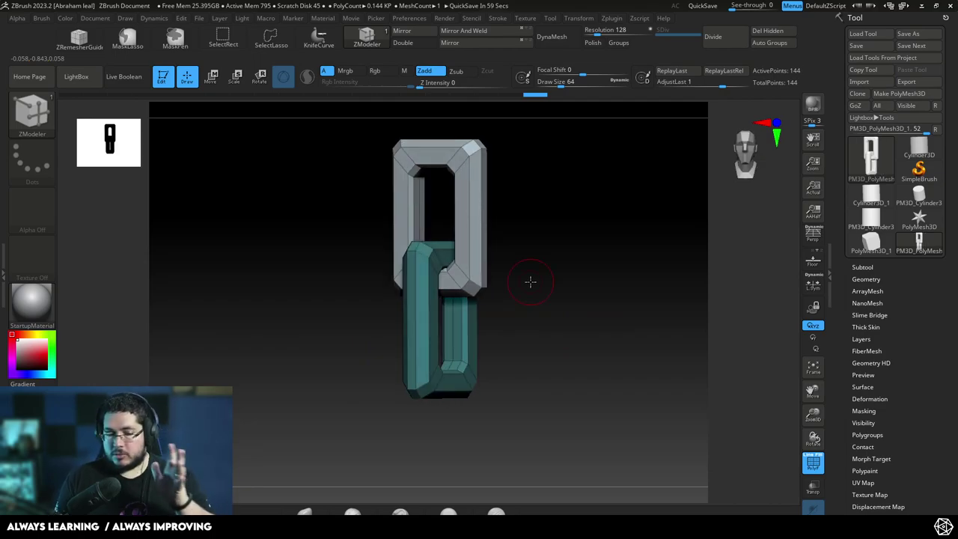
left_click_drag(554, 299, 586, 333)
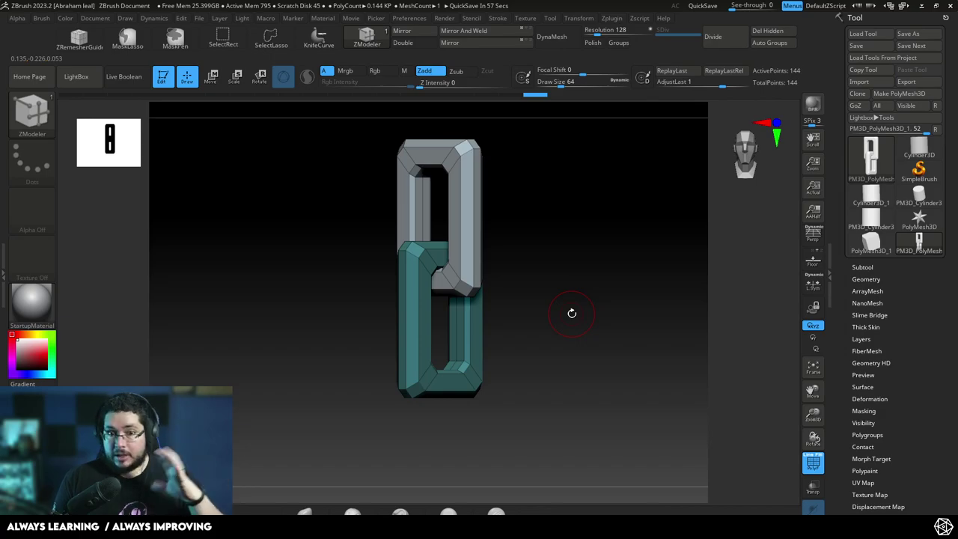
Step: Create a new InsertMesh brush from the front view of the interlocked links, and merge both links into one polygroup
right_click_drag(562, 296, 586, 295, "ctrl")
right_click_drag(587, 295, 536, 288)
right_click_drag(494, 212, 573, 230)
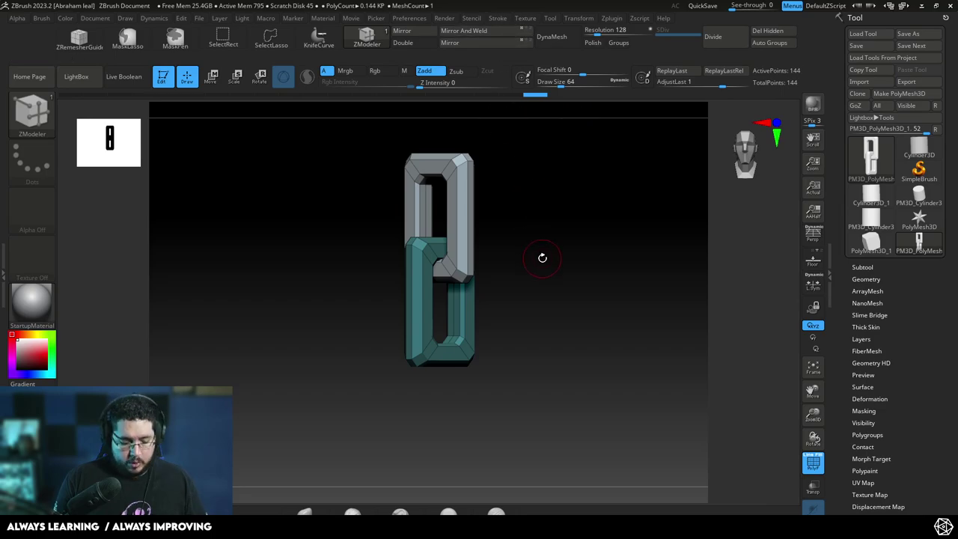
key("b")
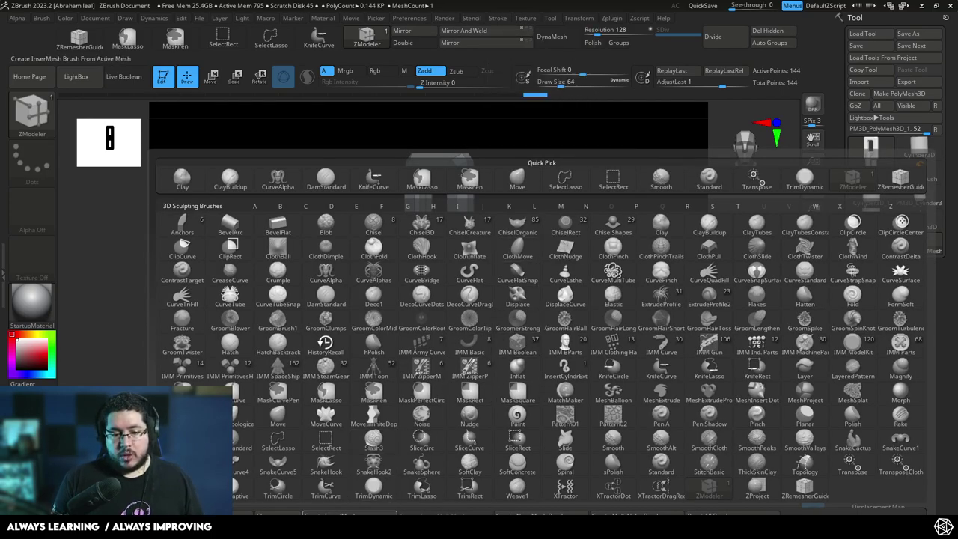
left_click(440, 159)
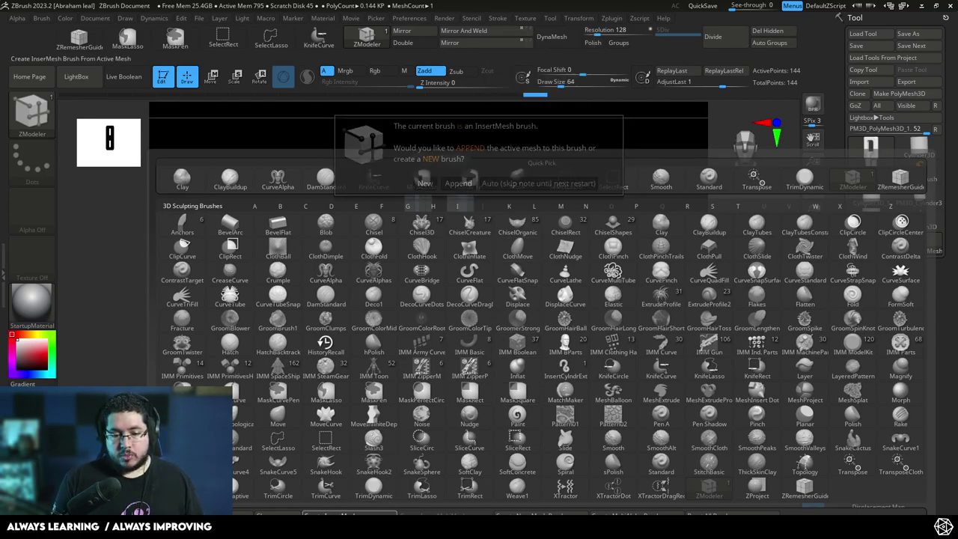
left_click(424, 183)
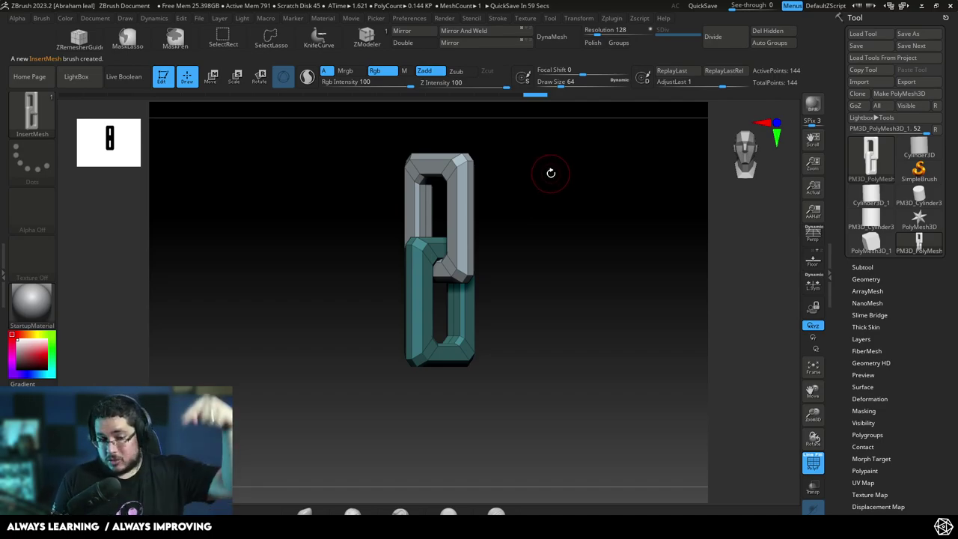
left_click_drag(532, 188, 551, 225, "alt")
key("ctrl+w")
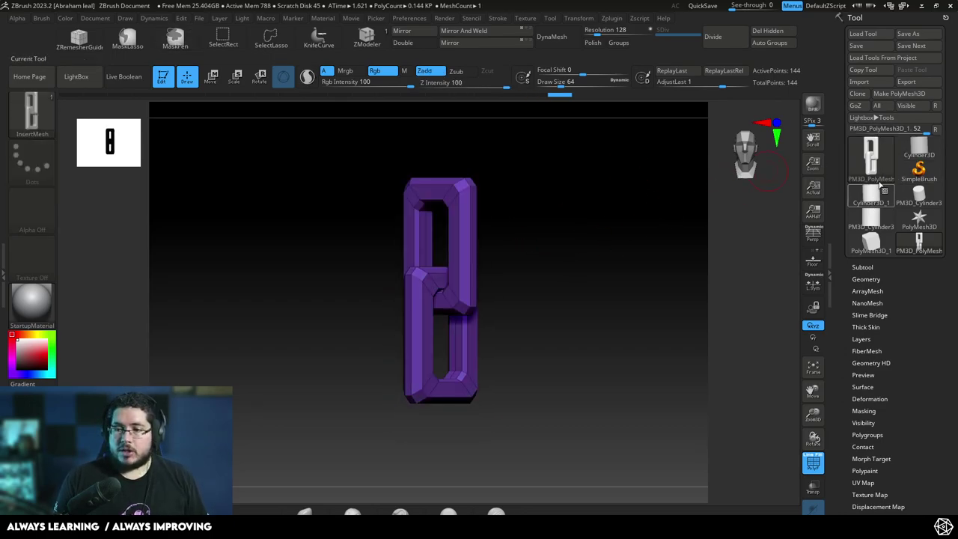
Step: Switch to a Sphere3D and convert it to a PolyMesh3D
left_click(867, 161)
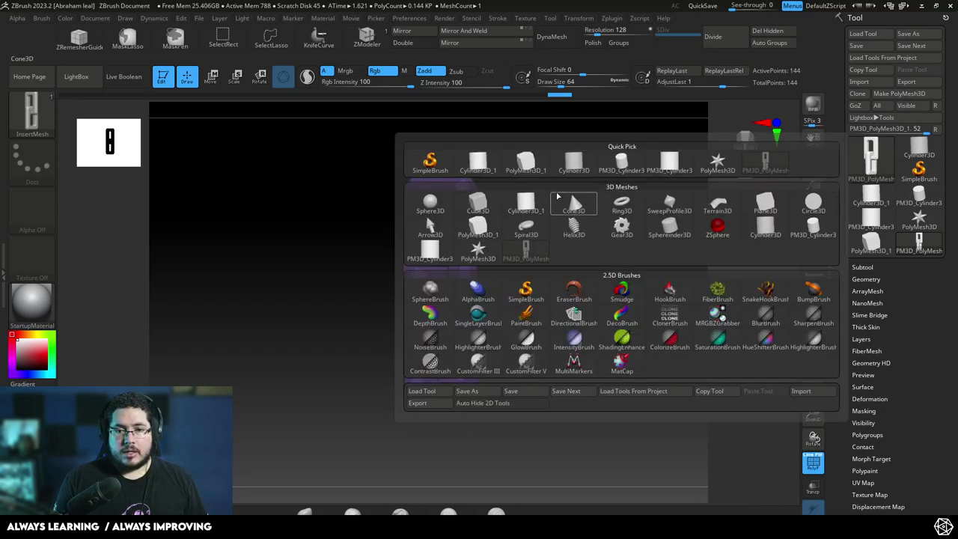
left_click(570, 192)
left_click_drag(610, 269, 593, 232, "alt")
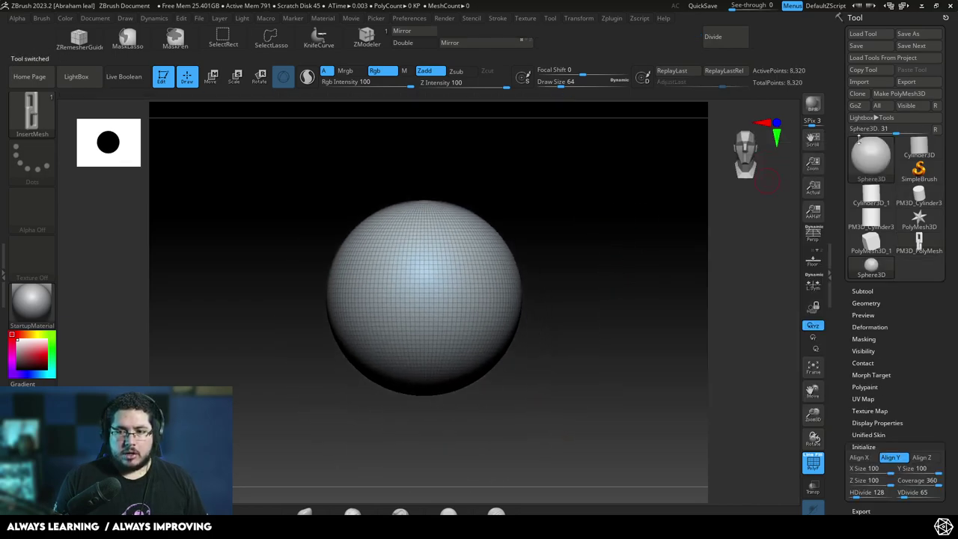
left_click(900, 94)
Step: Try inserting the chain links on the sphere with the InsertMesh brush, and undo the insertion
mouse_move(449, 286)
left_mouse_down()
mouse_move(389, 300)
mouse_move(419, 329)
mouse_move(479, 247)
mouse_move(436, 352)
left_mouse_up()
key("ctrl+z")
key("ctrl+z")
key("ctrl+z")
key("ctrl+z")
key("ctrl+z")
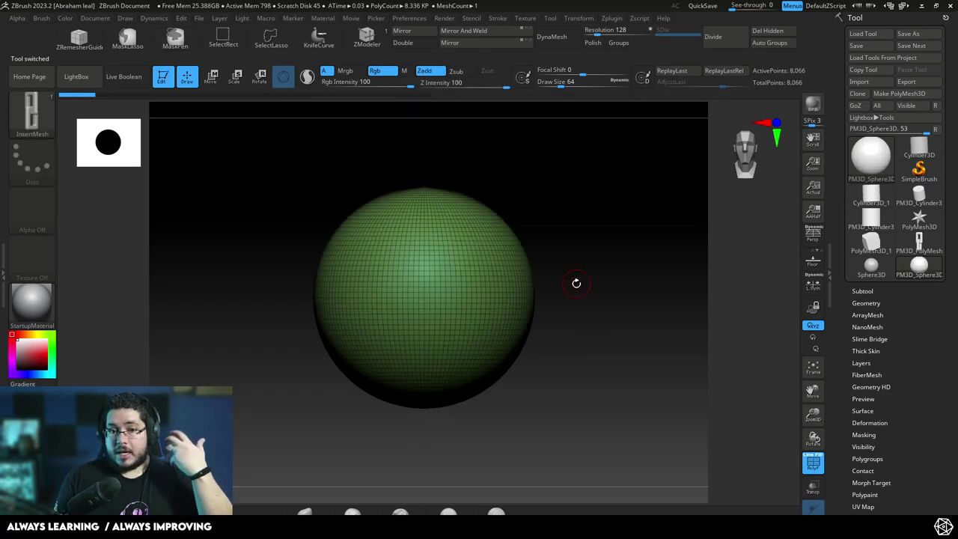
Step: Hide the sphere's polyframe and turn on Curve Mode for the InsertMesh brush
left_click(810, 470)
left_click_drag(622, 323, 564, 300, "alt")
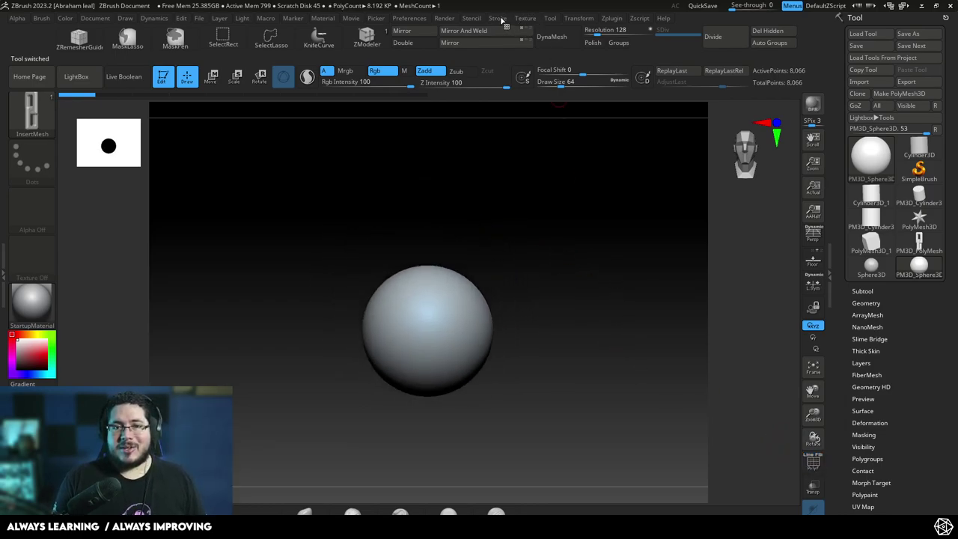
left_click(498, 18)
left_click(520, 217)
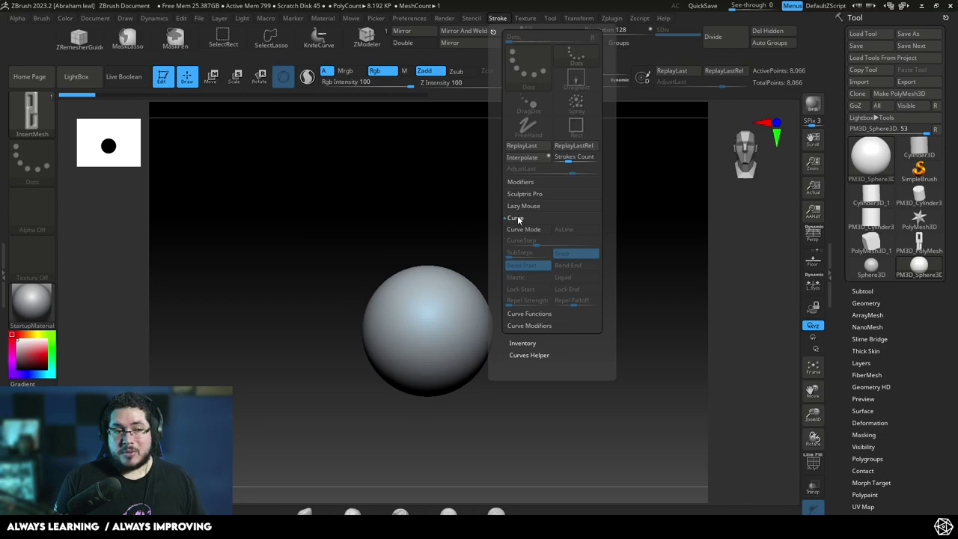
left_click(522, 230)
Step: Try drawing a chain along a curve over the sphere, and undo it
left_click_drag(519, 258, 676, 303)
mouse_move(523, 299)
right_mouse_down("ctrl")
mouse_move(318, 299)
mouse_move(239, 364)
right_mouse_up("ctrl")
mouse_move(760, 349)
right_mouse_down("ctrl")
mouse_move(646, 279)
mouse_move(634, 229)
right_mouse_up("ctrl")
key("ctrl+z")
Step: Set the draw size to about 136 and draw a wavy chain curve from the sphere out into empty space
key("space")
left_click_drag(359, 277, 367, 275)
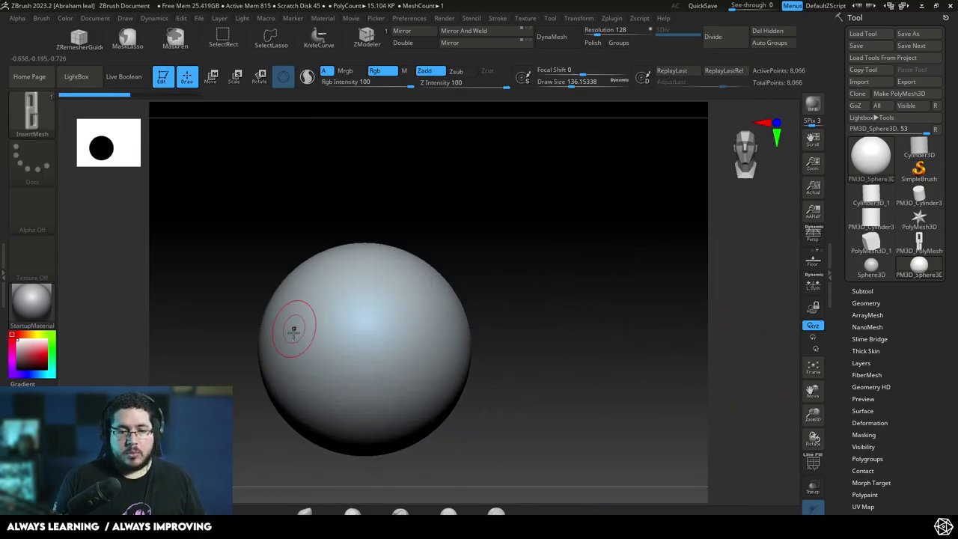
left_click_drag(526, 308, 627, 269)
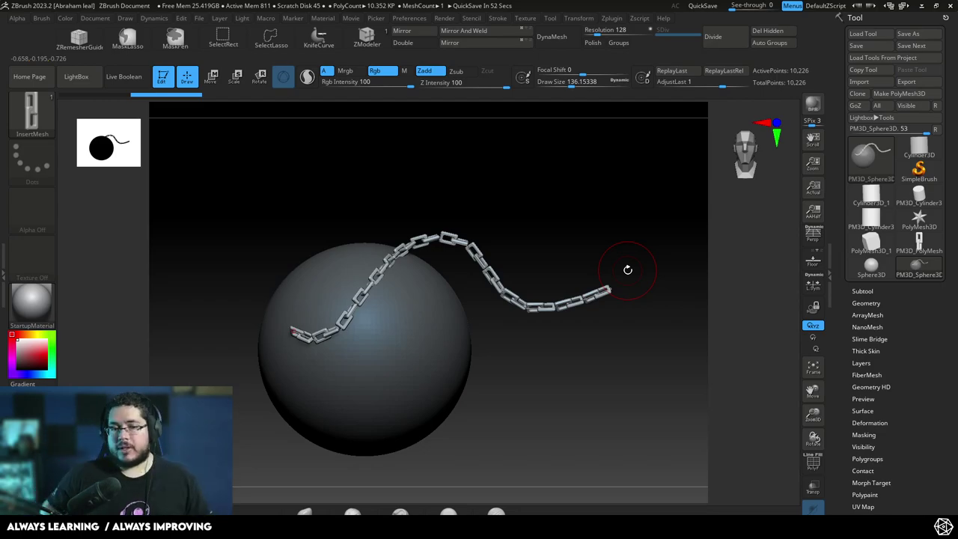
right_click_drag(537, 242, 526, 291, "ctrl")
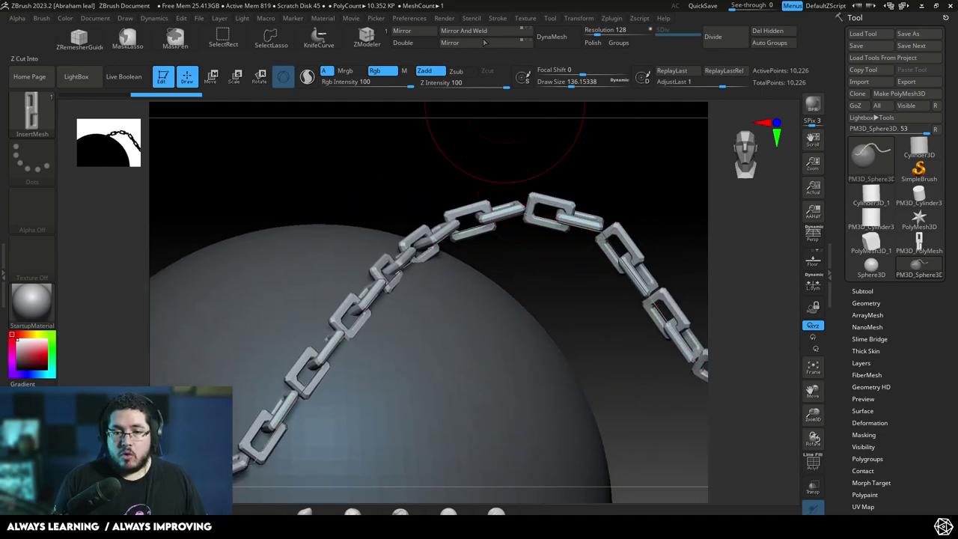
key("bracketleft")
key("bracketleft")
key("bracketright")
key("bracketright")
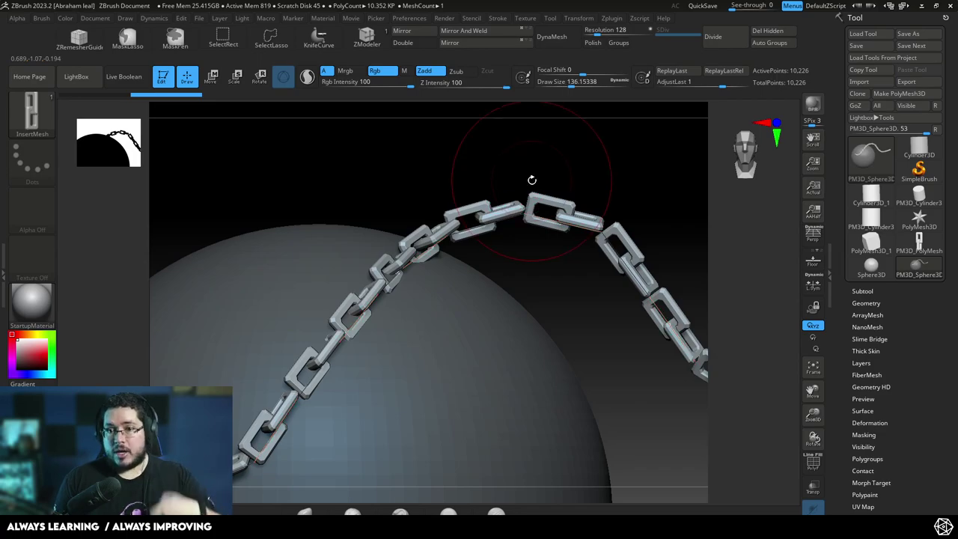
Step: Set the stroke's CurveStep to 0.75 to tighten the spacing between the chain links
left_click(498, 19)
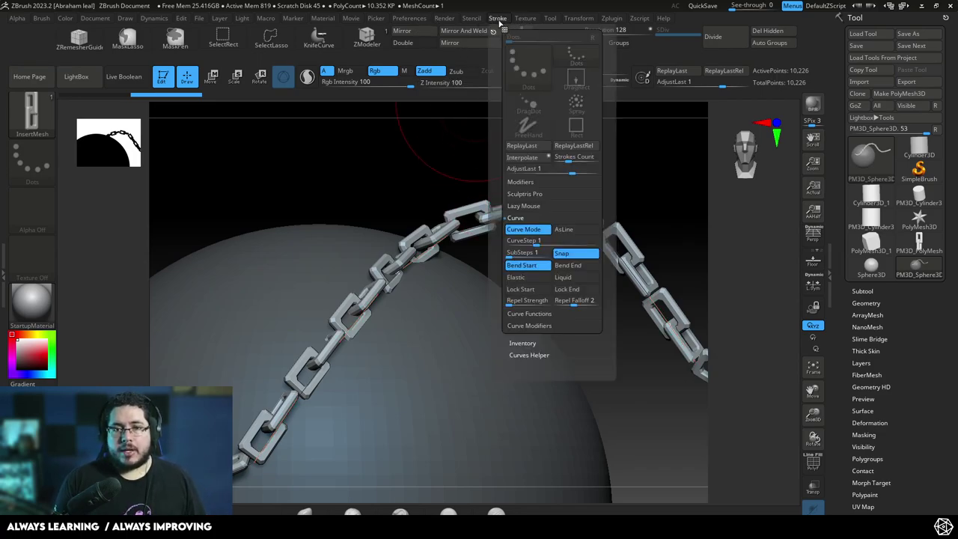
left_click(529, 240)
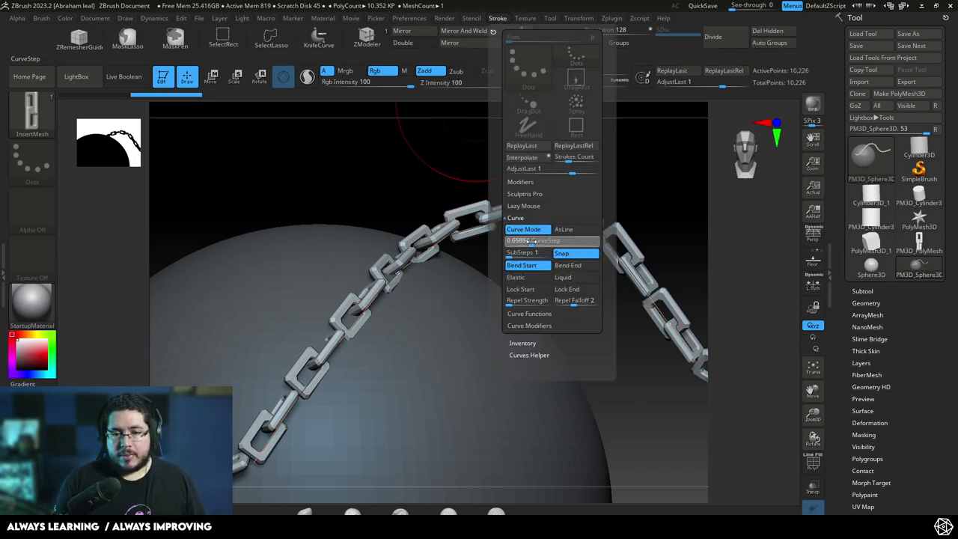
left_click(531, 241)
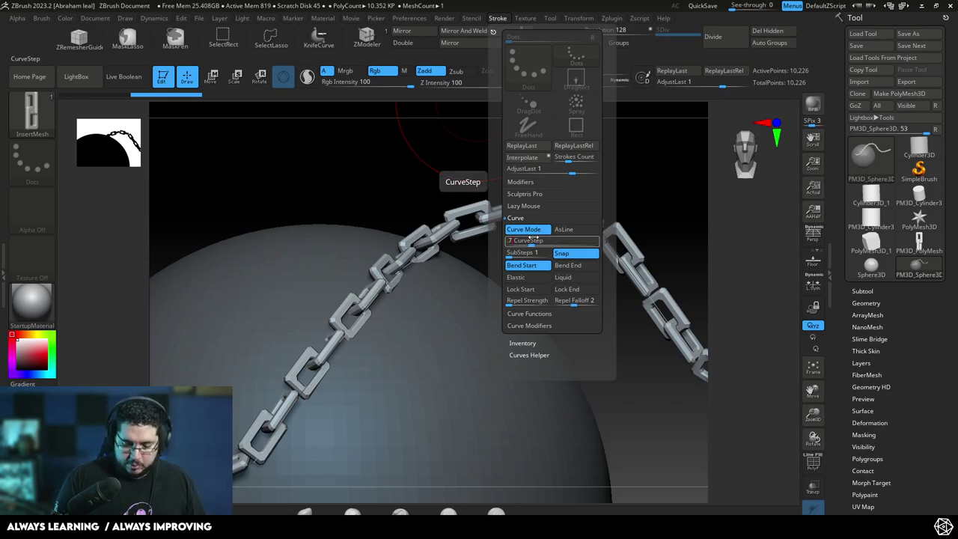
type("0.75")
key("Return")
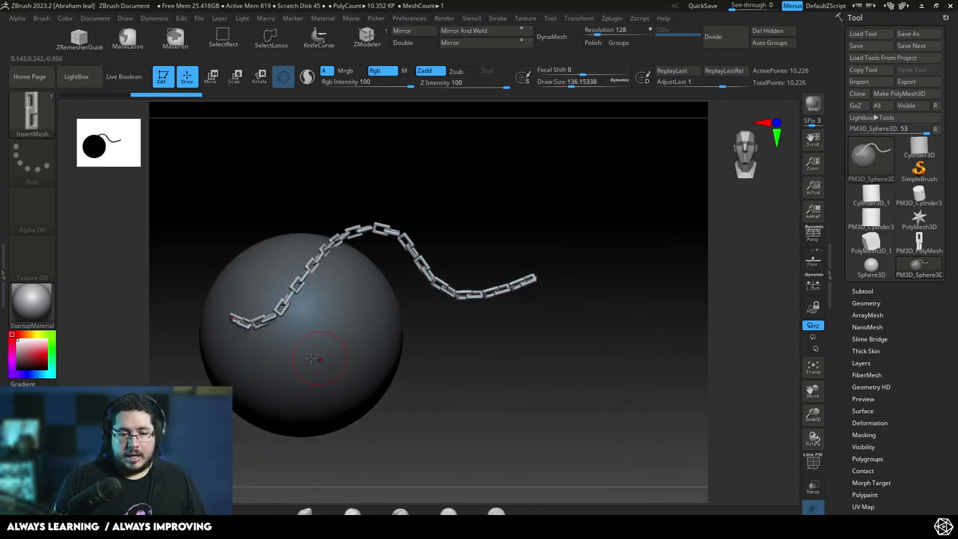
Step: Draw further chain curves across the sphere with the tighter link spacing, and undo all of them
left_click_drag(480, 284, 543, 243)
mouse_move(520, 383)
left_mouse_down("alt")
mouse_move(521, 406)
mouse_move(653, 481)
left_mouse_up("alt")
mouse_move(721, 419)
left_mouse_down()
mouse_move(681, 407)
mouse_move(659, 427)
left_mouse_up()
right_click_drag(659, 426, 560, 384)
left_click_drag(449, 201, 685, 316)
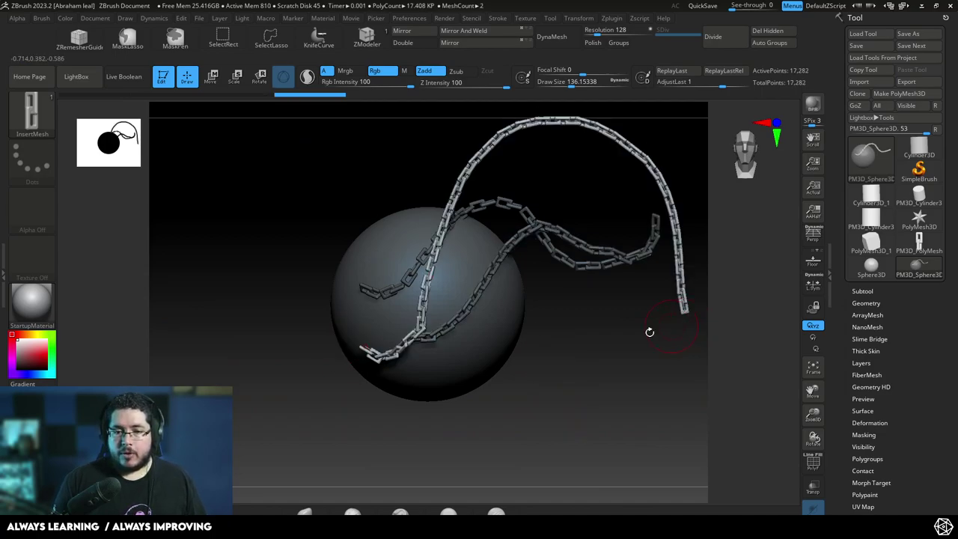
left_click_drag(617, 343, 607, 367, "alt")
key("ctrl+z")
key("ctrl+z")
key("ctrl+z")
key("ctrl+z")
key("ctrl+z")
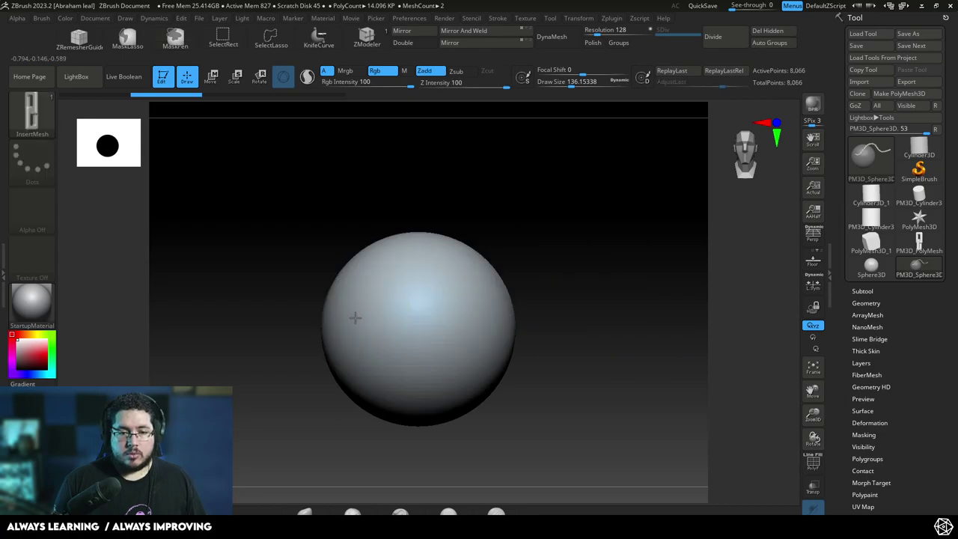
Step: Clear the remaining strokes and draw one long winding chain curve across the sphere and the space around it
key("ctrl+z")
key("ctrl+z")
key("ctrl+z")
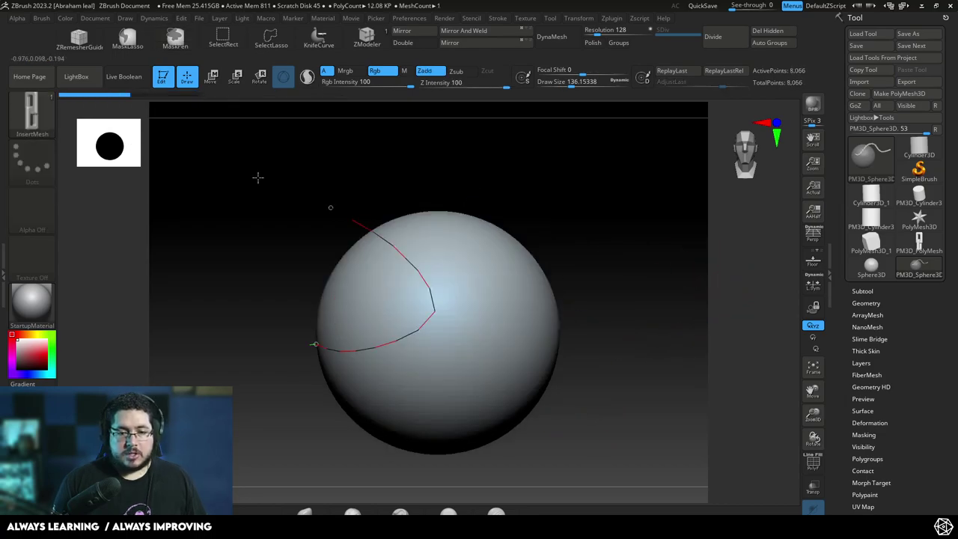
key("ctrl+shift+z")
key("ctrl+shift+z")
key("ctrl+shift+z")
key("ctrl+shift+z")
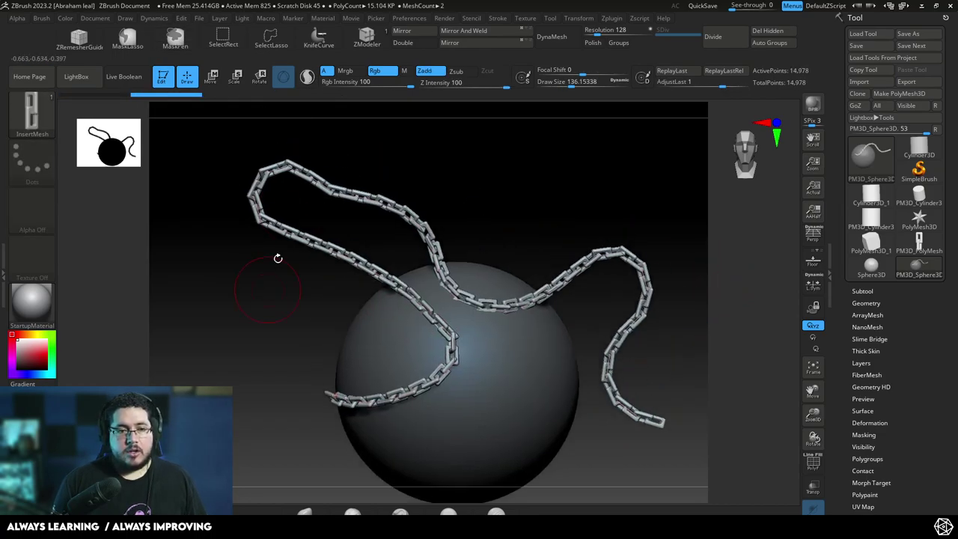
key("ctrl+shift+z")
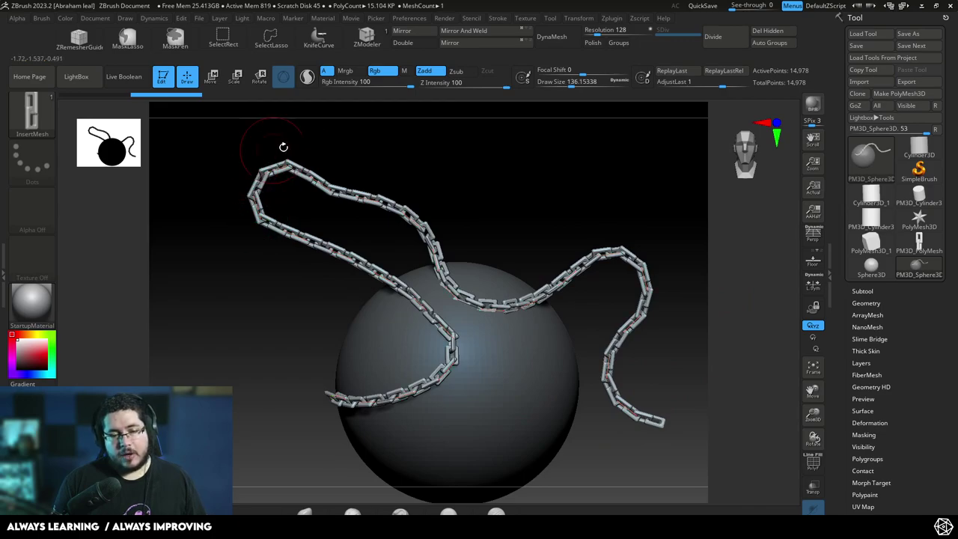
Step: Dock the Brush palette above the Tool palette and bring its subsections into view
left_click(41, 18)
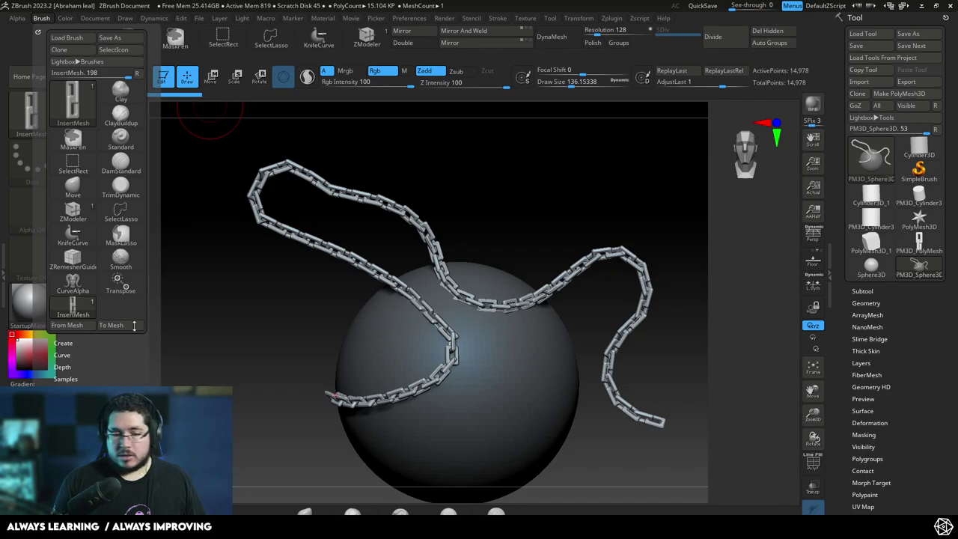
left_click(35, 32)
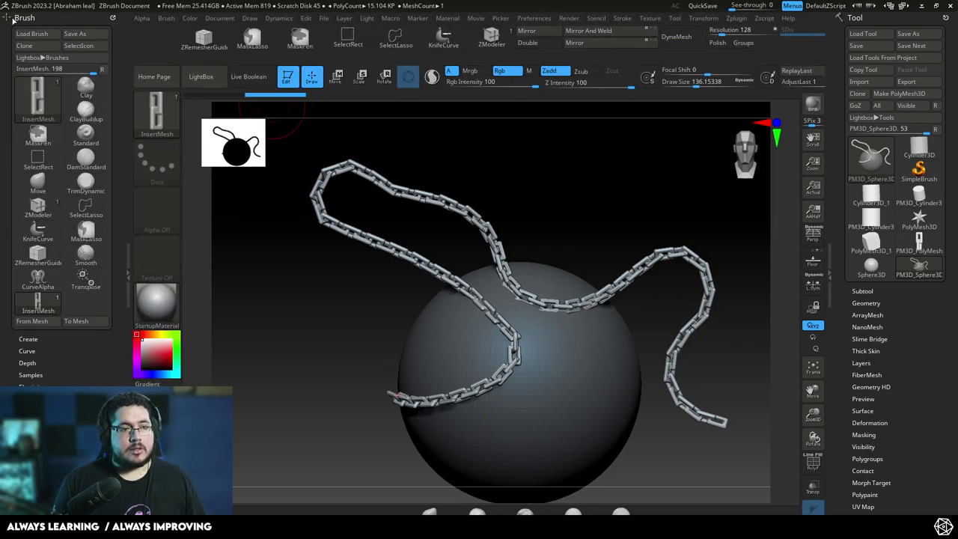
mouse_move(111, 18)
left_mouse_down()
mouse_move(869, 35)
mouse_move(904, 23)
left_mouse_up()
left_click_drag(920, 509, 897, 269)
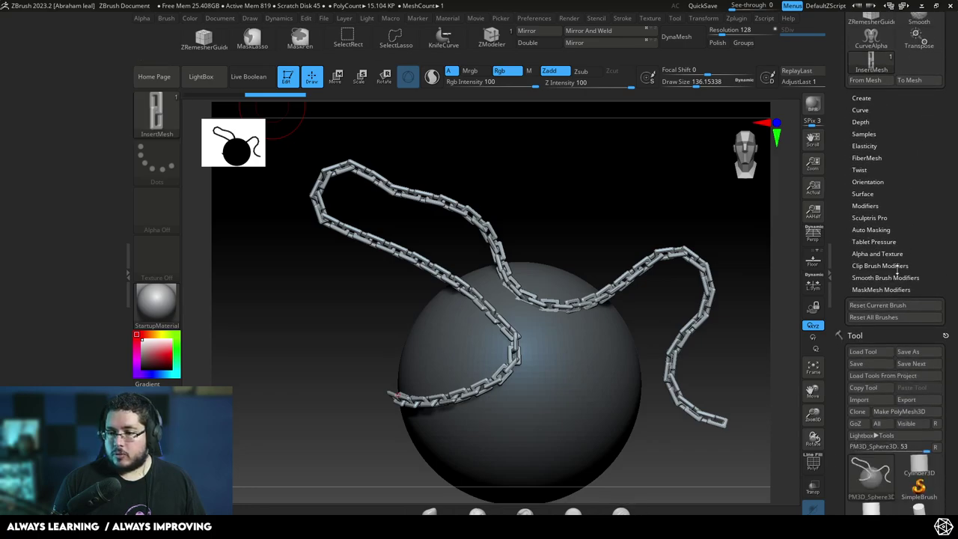
Step: Undo the long chain curve and set the brush's Curve Res modifier to 6
left_click(863, 109)
left_click_drag(589, 193, 596, 210)
key("ctrl+z")
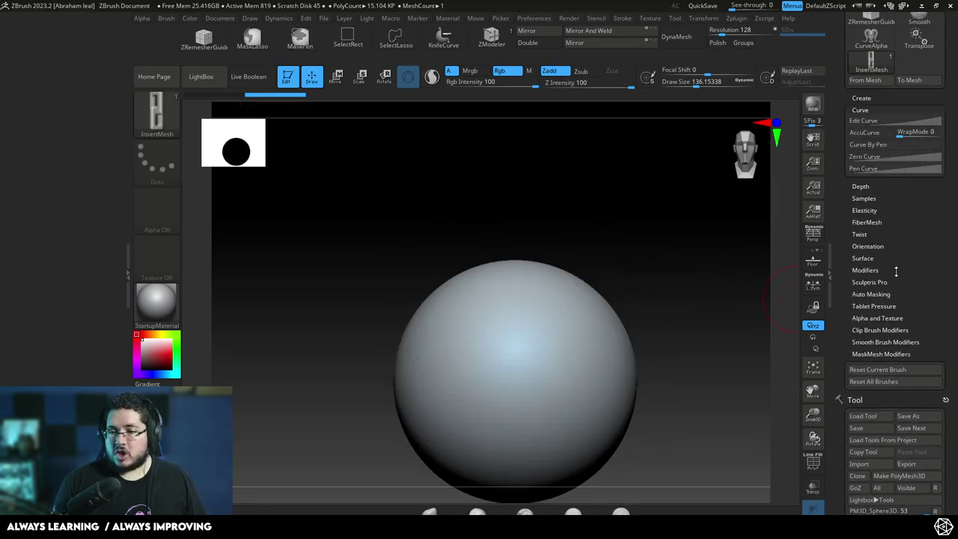
left_click(865, 269)
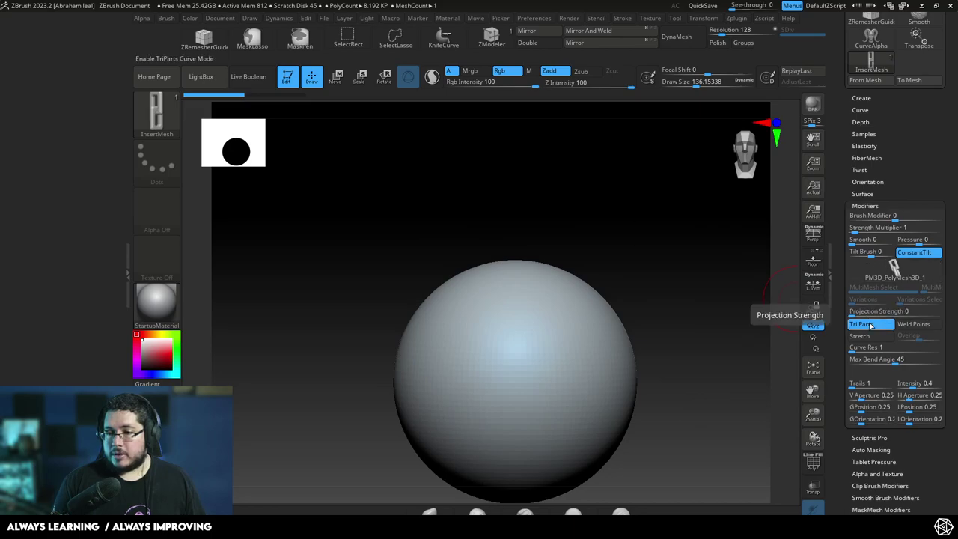
left_click_drag(857, 348, 870, 348)
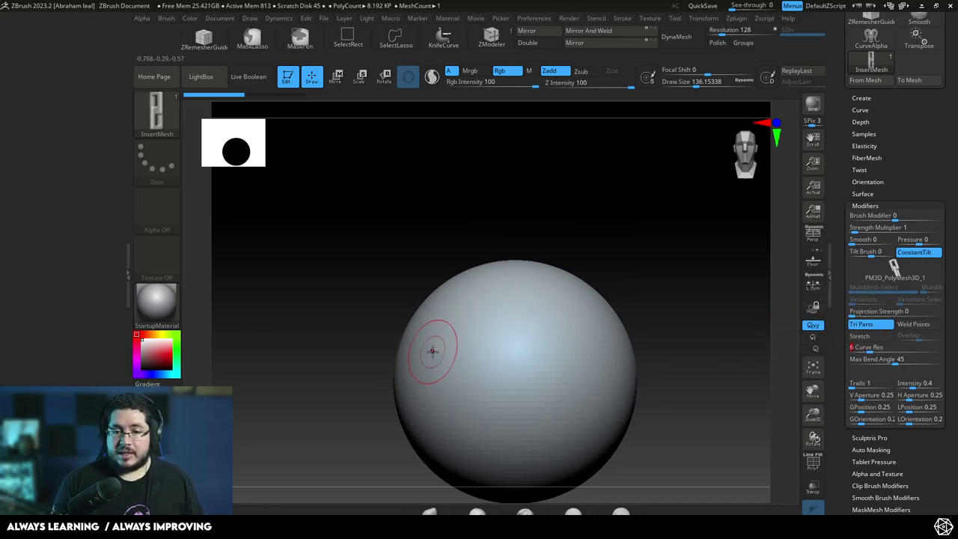
Step: Draw a test chain curve arching off the sphere with the higher curve resolution, and undo it
left_click_drag(526, 214, 664, 336)
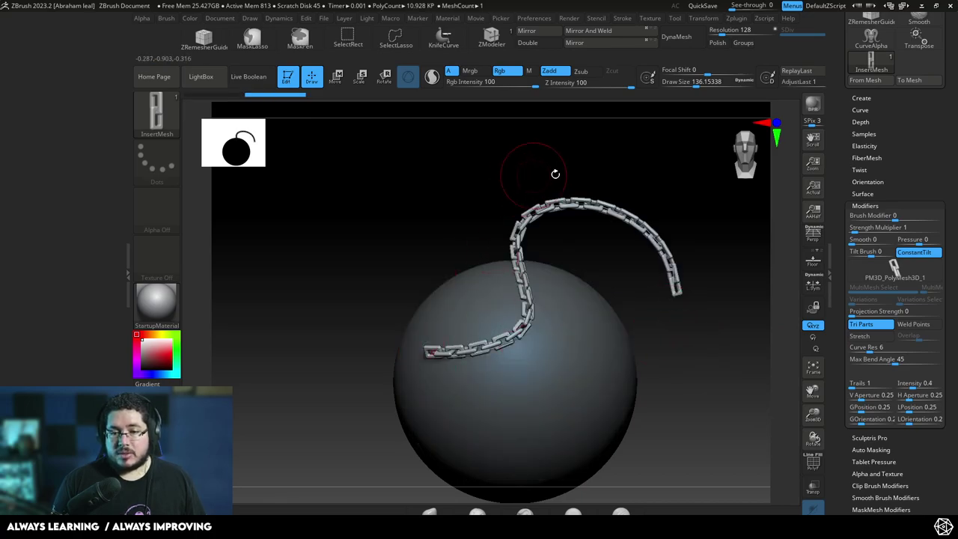
left_click_drag(664, 202, 659, 227)
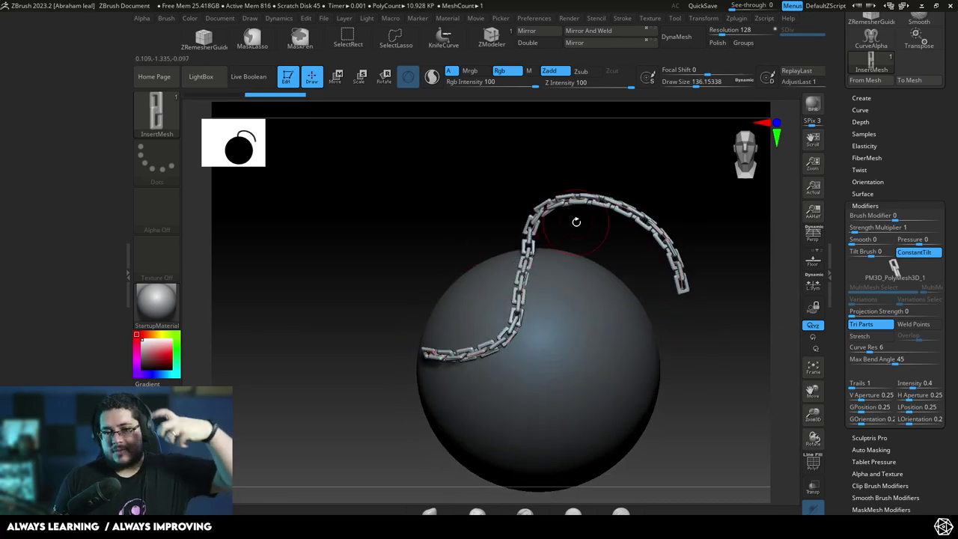
left_click_drag(588, 259, 580, 240)
key("ctrl+z")
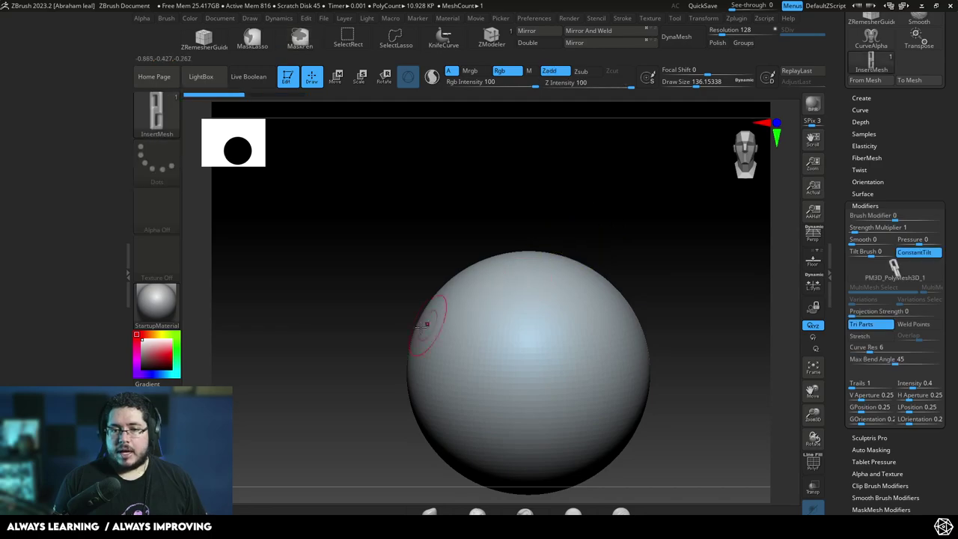
Step: Draw a longer looping chain curve over the sphere and inspect how the links follow the bends
left_click_drag(574, 156, 684, 335)
mouse_move(689, 236)
left_mouse_down("alt")
mouse_move(691, 278)
mouse_move(650, 188)
left_mouse_up("alt")
mouse_move(655, 135)
left_mouse_down("alt")
mouse_move(577, 313)
mouse_move(691, 248)
mouse_move(572, 236)
left_mouse_up("alt")
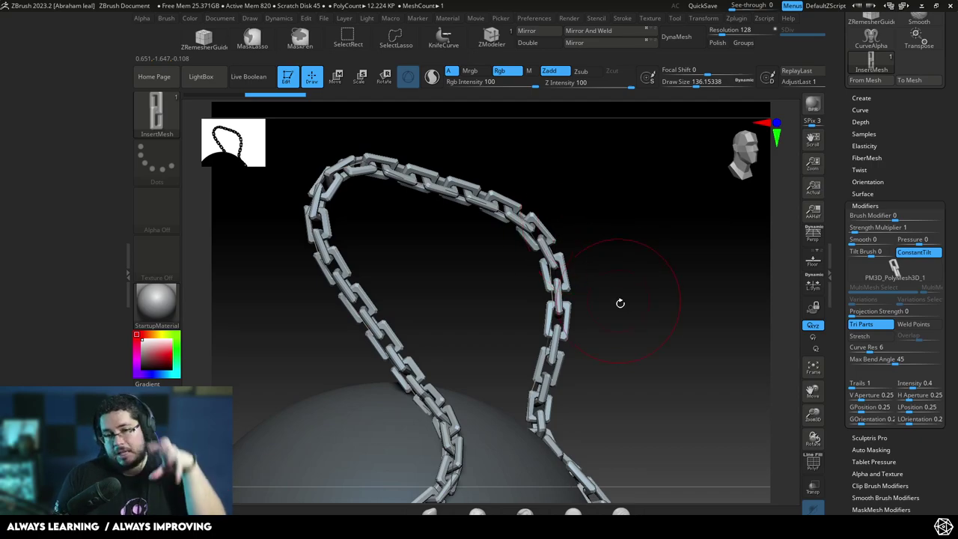
left_click_drag(639, 337, 621, 317, "alt")
left_click_drag(544, 228, 611, 225, "alt")
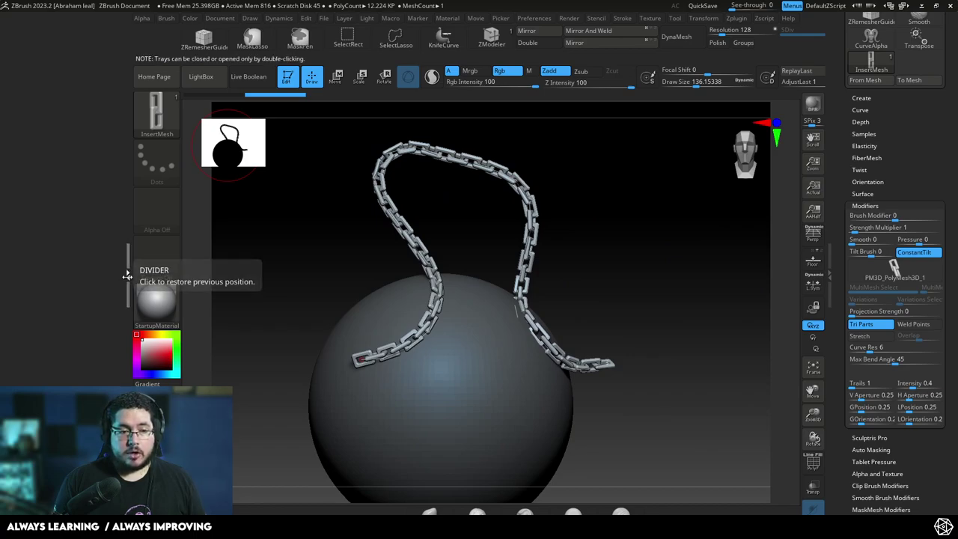
Step: Collapse the empty tray and undo the looping chain so only the plain sphere remains
left_click(129, 275)
key("ctrl+z")
mouse_move(636, 329)
left_mouse_down()
mouse_move(702, 327)
mouse_move(614, 338)
left_mouse_up()
key("ctrl+z")
key("ctrl+z")
left_click_drag(516, 322, 526, 245, "alt")
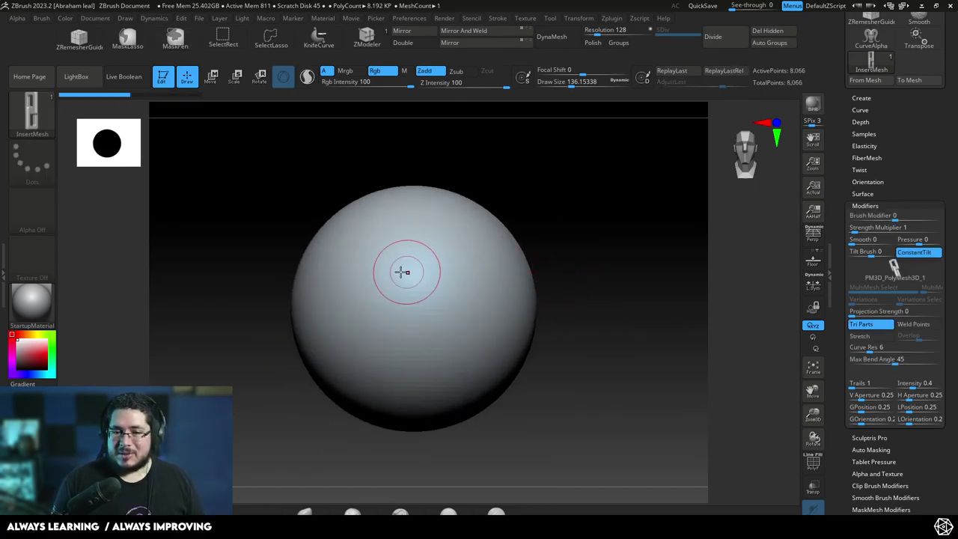
Step: Paint an irregular mask patch on the front of the sphere with MaskPen at a draw size of about 128
key("space")
mouse_move(401, 261)
left_mouse_down()
mouse_move(412, 273)
mouse_move(393, 273)
left_mouse_up()
left_click(819, 467)
key("space")
left_click(813, 462)
key("space")
key("space")
left_click_drag(438, 229, 467, 214)
key("space")
mouse_move(374, 227)
left_mouse_down()
mouse_move(359, 271)
mouse_move(380, 287)
mouse_move(407, 277)
mouse_move(465, 323)
mouse_move(452, 262)
mouse_move(477, 269)
left_mouse_up()
left_click_drag(440, 236, 458, 238, "ctrl+alt")
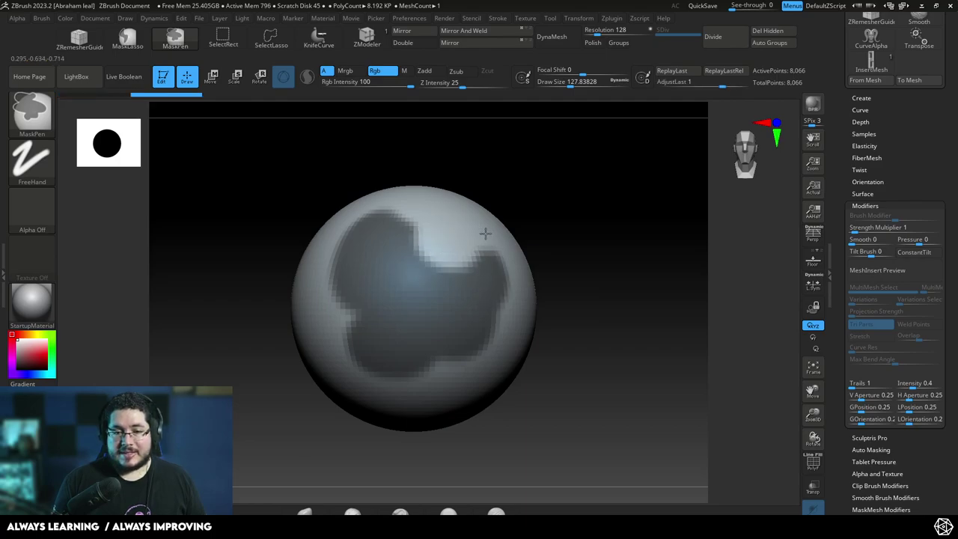
Step: Turn the masked patch into its own polygroup and smooth its border with Polish By Groups
mouse_move(598, 322)
left_mouse_down()
mouse_move(638, 315)
mouse_move(690, 390)
left_mouse_up()
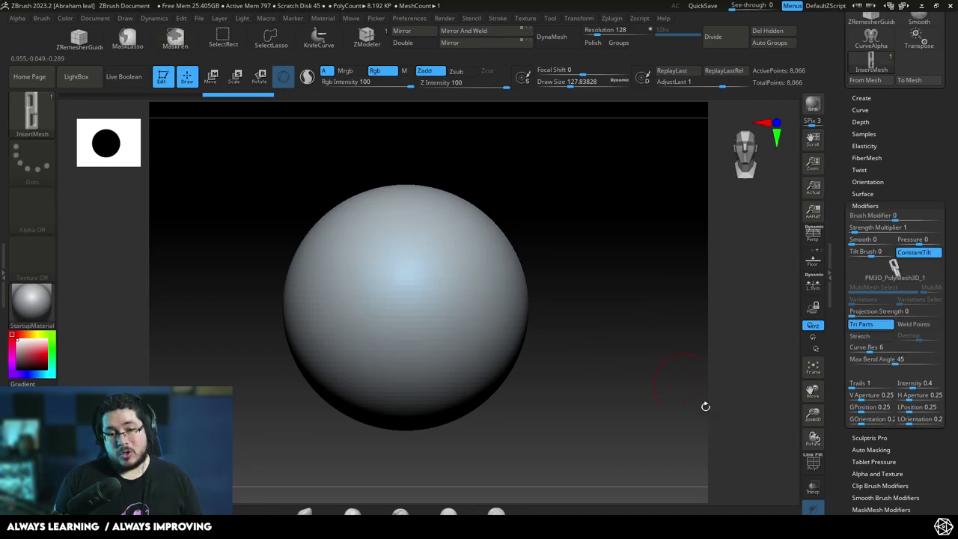
left_click(813, 463)
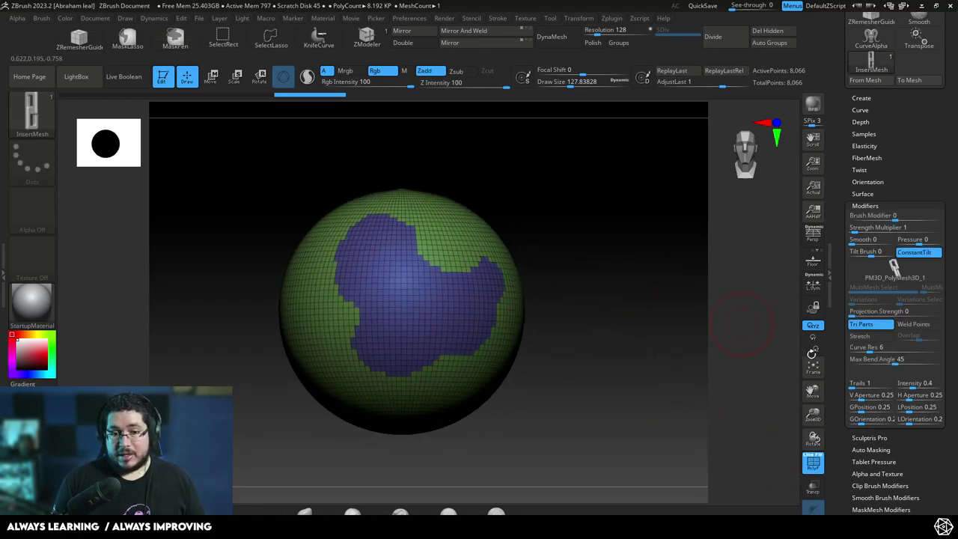
scroll(916, 261, "down", 10)
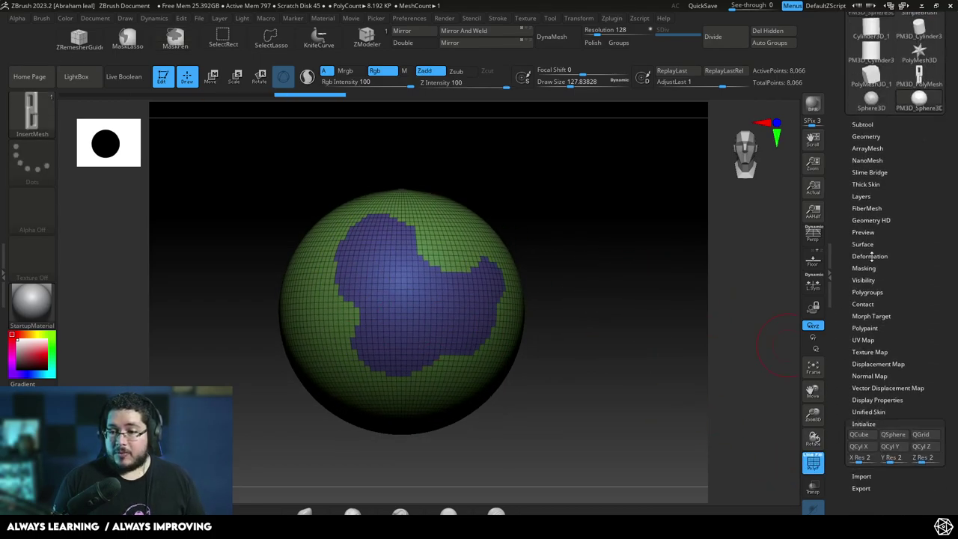
left_click(869, 256)
left_click_drag(862, 154, 875, 153)
left_click_drag(611, 276, 599, 292, "alt")
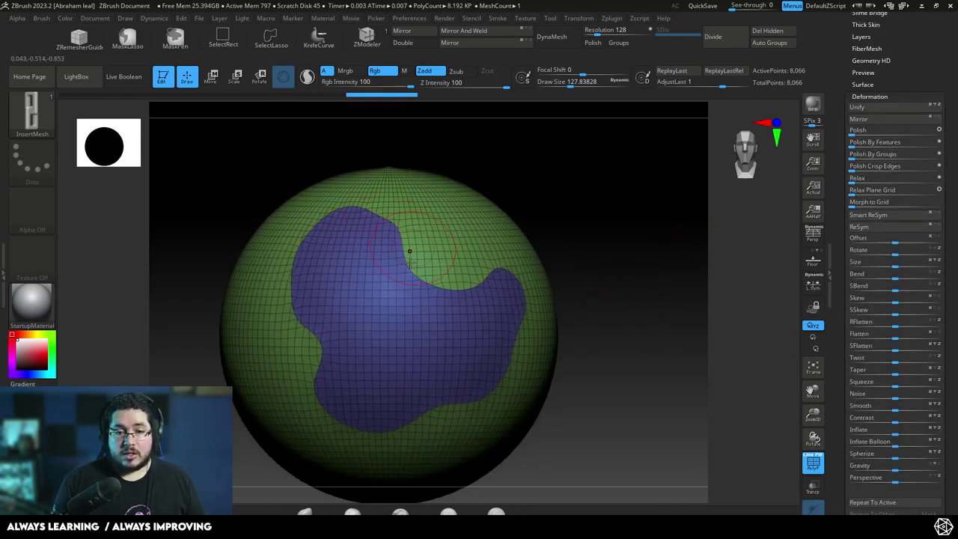
Step: Turn off the polygroup wireframe display on the sphere
left_click(818, 455)
left_click_drag(692, 389, 683, 408)
left_click_drag(735, 475, 646, 366, "alt")
left_click(813, 464)
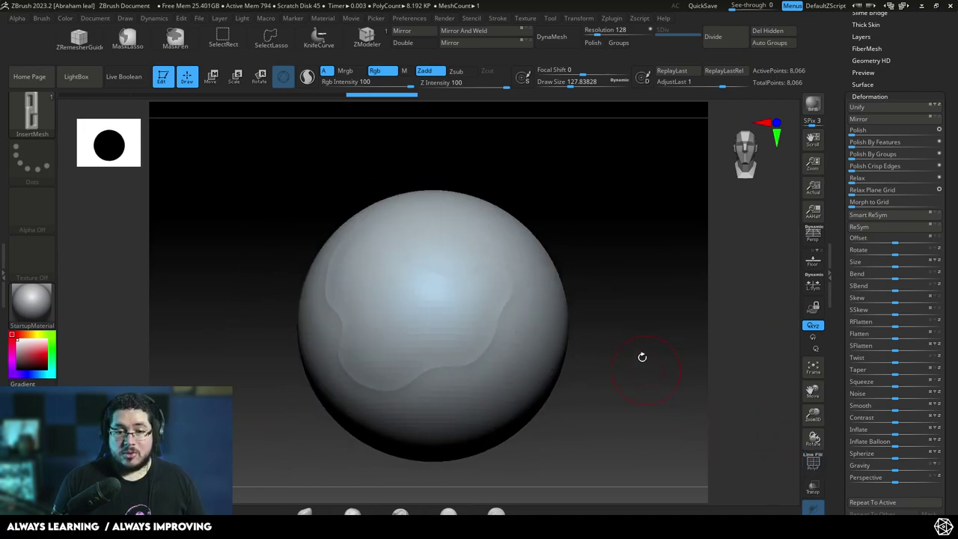
Step: Frame the sphere's mesh with a curve on Polygroups only, with Border and Creased edges disabled
left_click(495, 18)
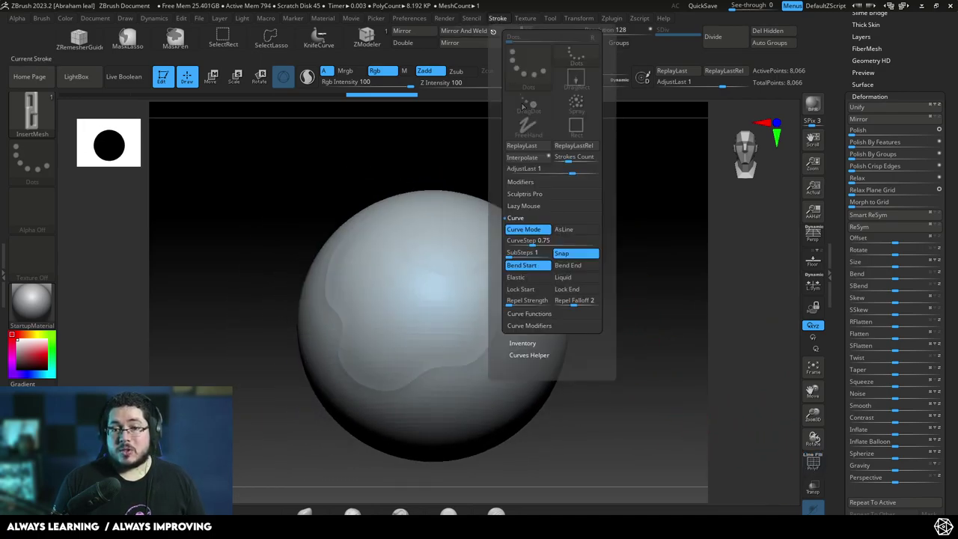
left_click(529, 313)
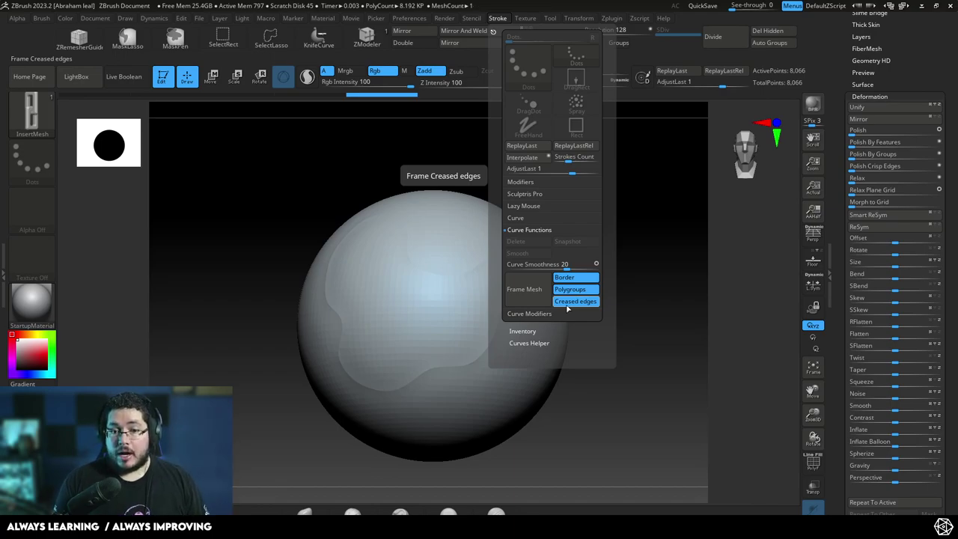
left_click(562, 276)
left_click(565, 302)
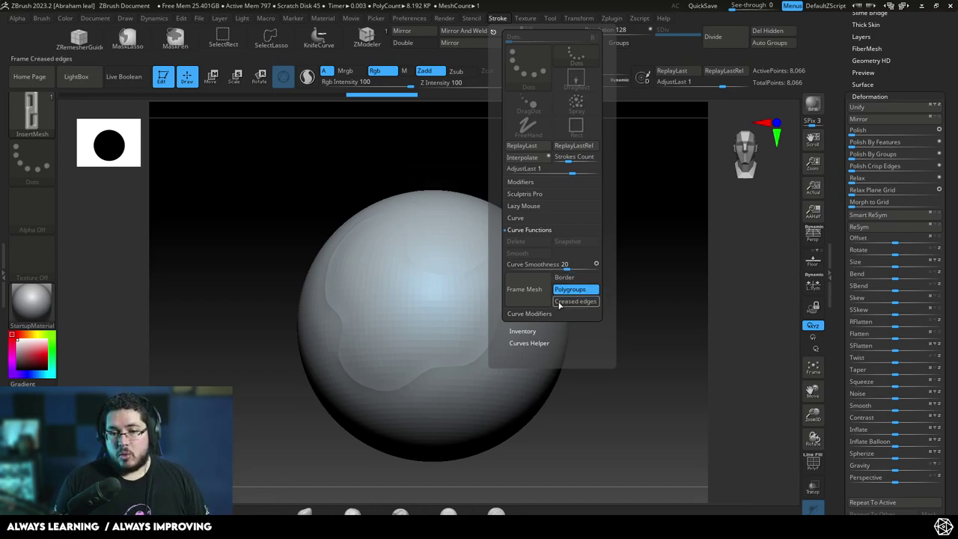
left_click(528, 292)
mouse_move(664, 324)
left_mouse_down()
mouse_move(686, 330)
mouse_move(686, 357)
left_mouse_up()
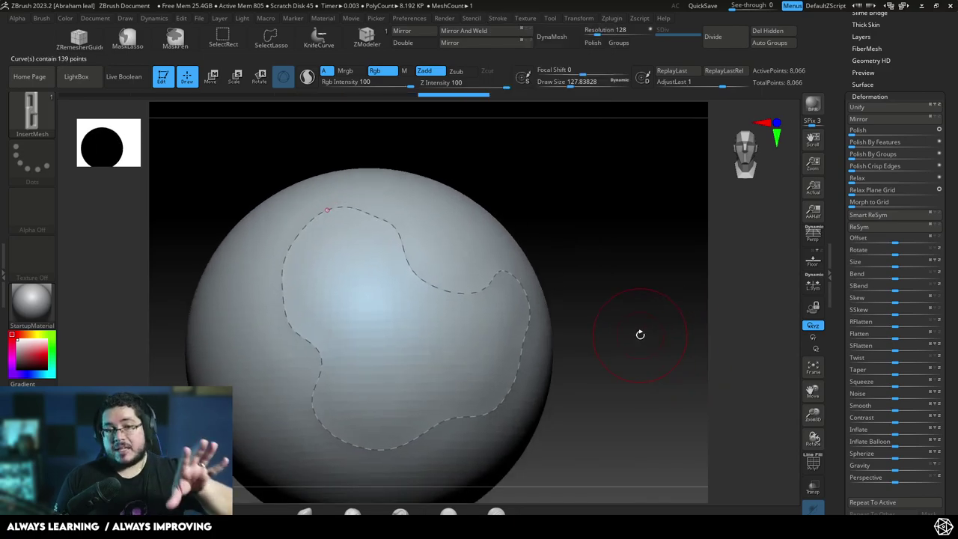
Step: Apply the chain brush to the framed curve along the polygroup border and inspect the links
left_click(455, 290)
mouse_move(630, 329)
left_mouse_down()
mouse_move(673, 321)
mouse_move(628, 318)
left_mouse_up()
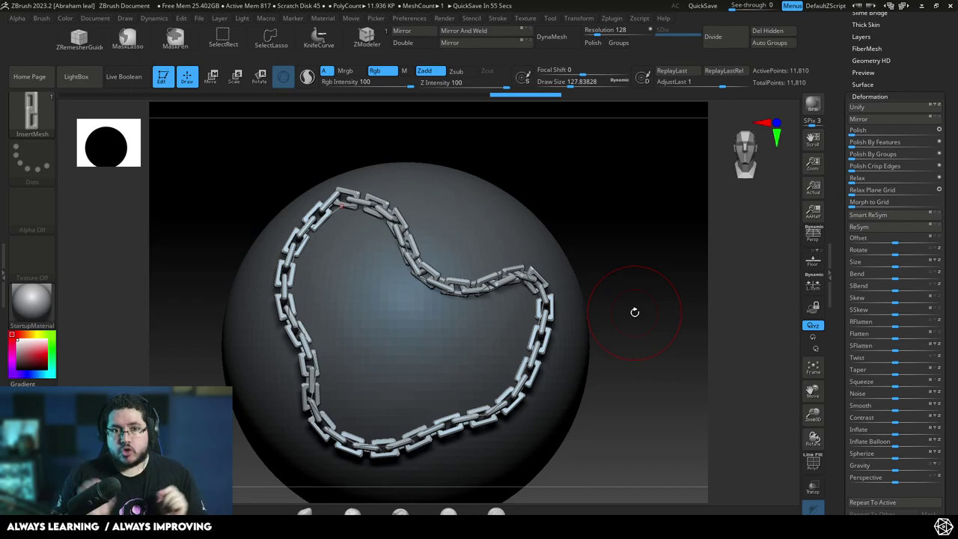
left_click_drag(681, 267, 643, 293, "alt")
left_click_drag(643, 292, 571, 322, "alt")
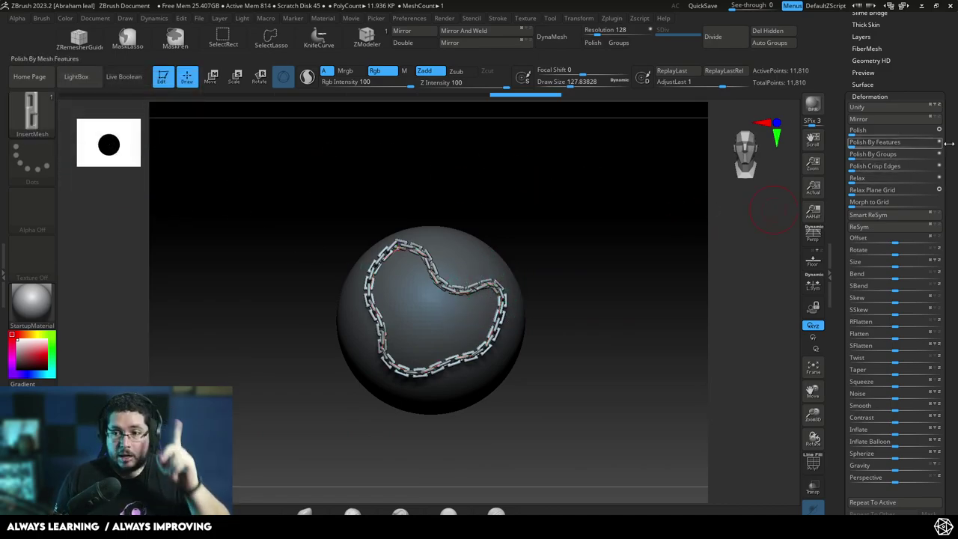
Step: Switch the active tool from the chained sphere to the Cylinder3D_1 primitive
scroll(950, 152, "up", 5)
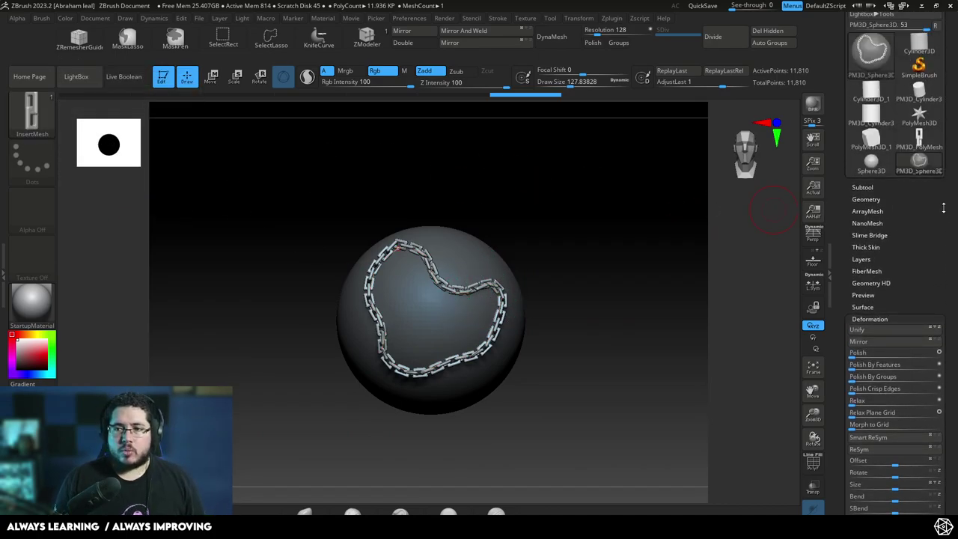
left_click(862, 187)
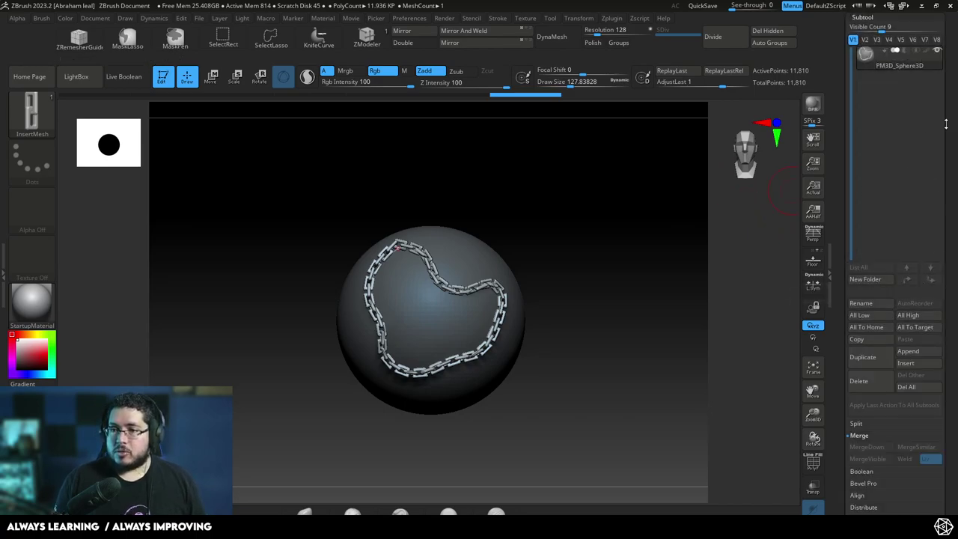
scroll(945, 129, "up", 5)
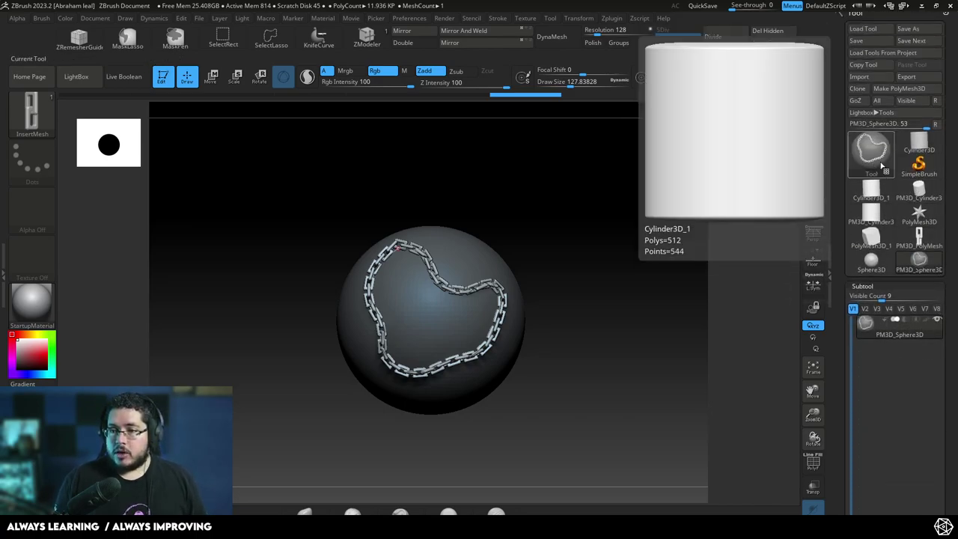
left_click(870, 150)
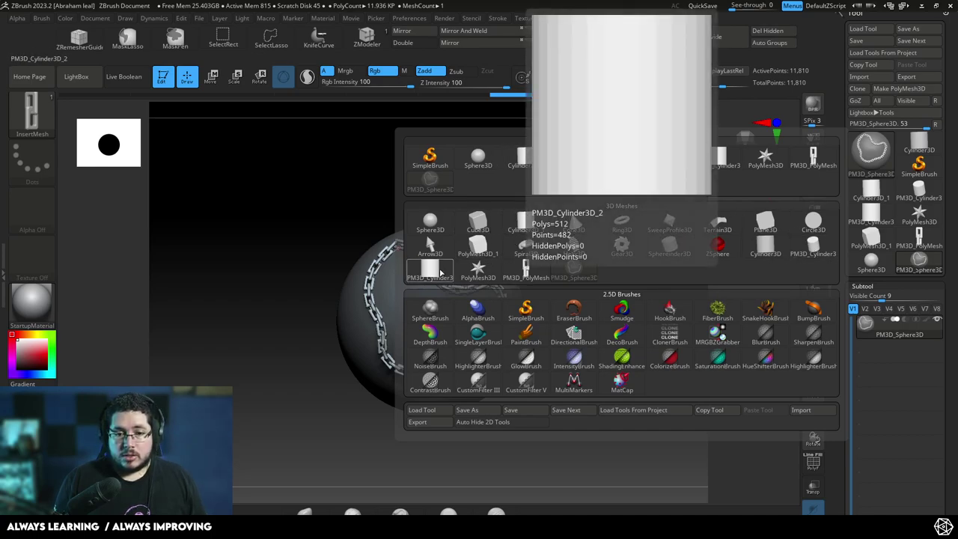
left_click(517, 226)
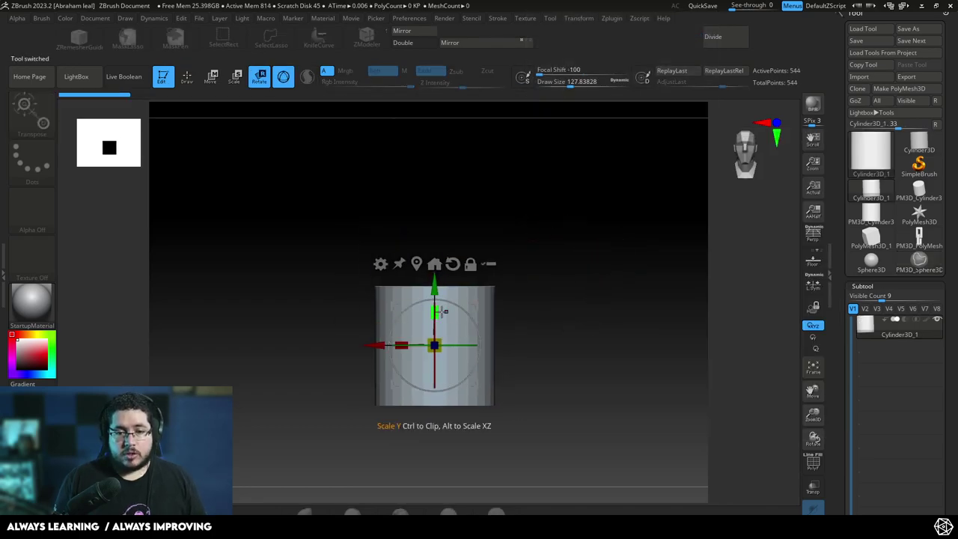
Step: Stretch the cylinder along the Y axis to about twice its height
left_click_drag(440, 311, 437, 247)
key("ctrl+z")
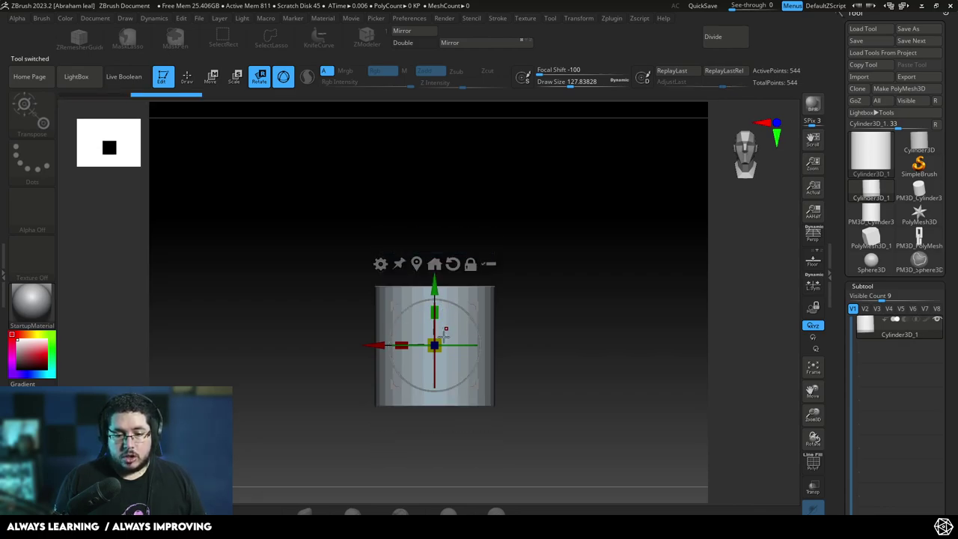
left_click_drag(439, 319, 430, 247)
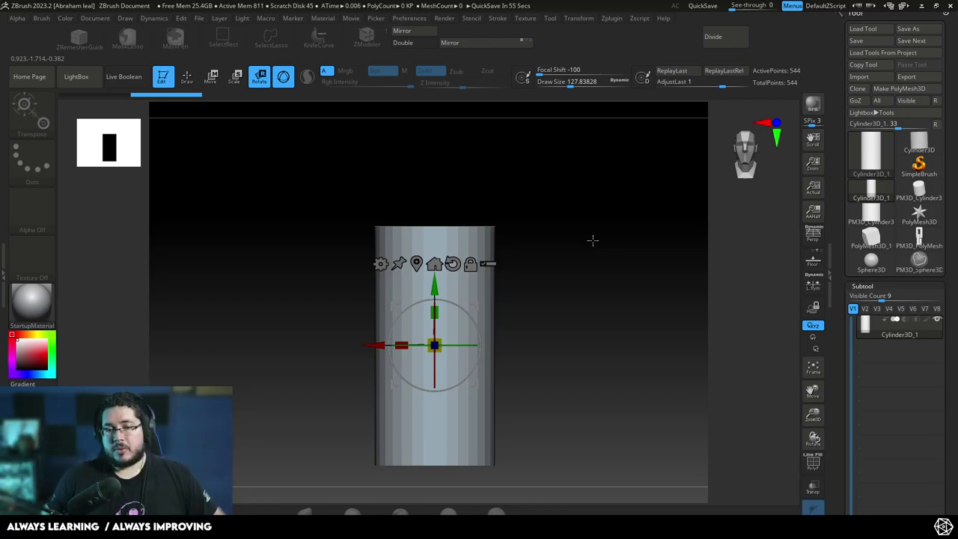
Step: Try the Twist deformer on the primitive and convert the stretched cylinder to a PolyMesh3D
left_click(381, 263)
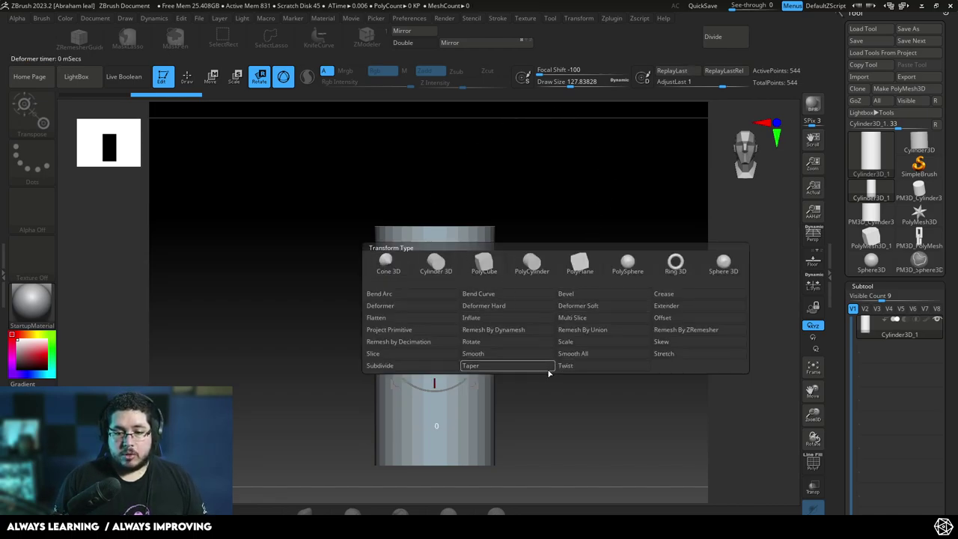
left_click(576, 366)
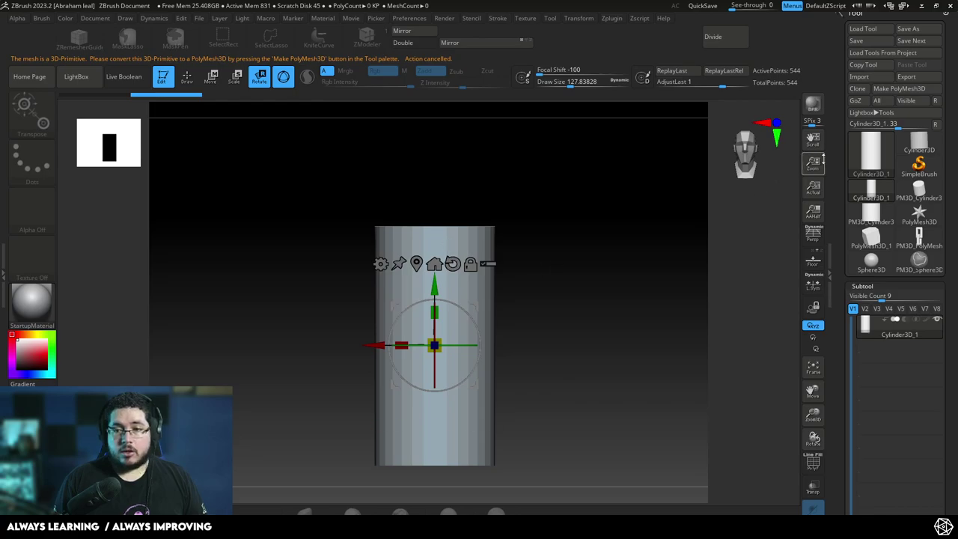
left_click(935, 91)
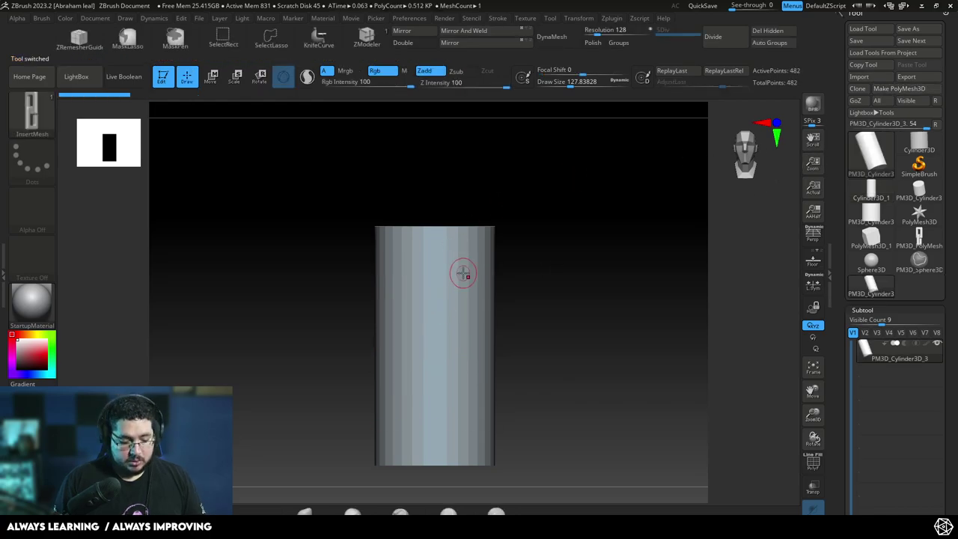
Step: Try the Twist deformer on the single cylinder, testing 180 from the upper handle and -180 with the lower one
key("w")
left_click(380, 264)
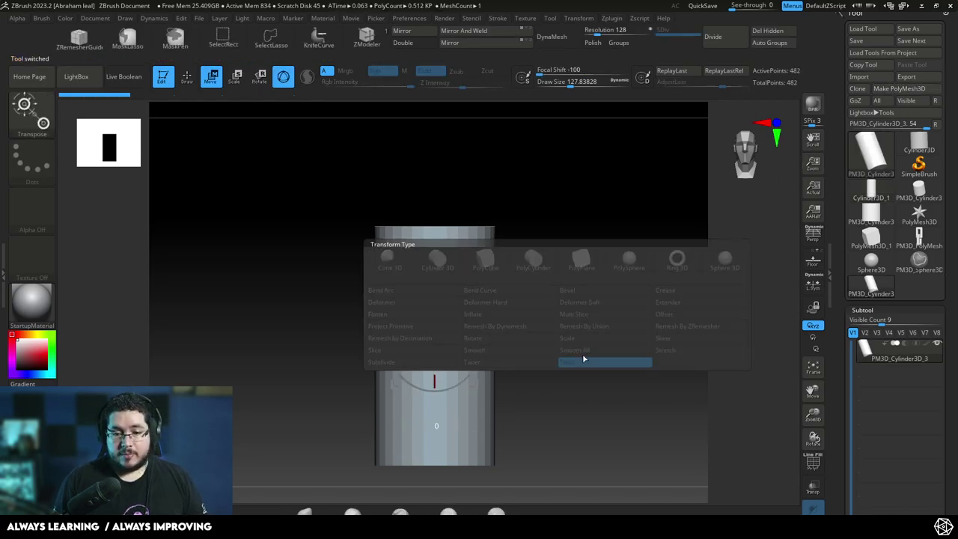
left_click(576, 362)
left_click_drag(431, 218, 436, 129)
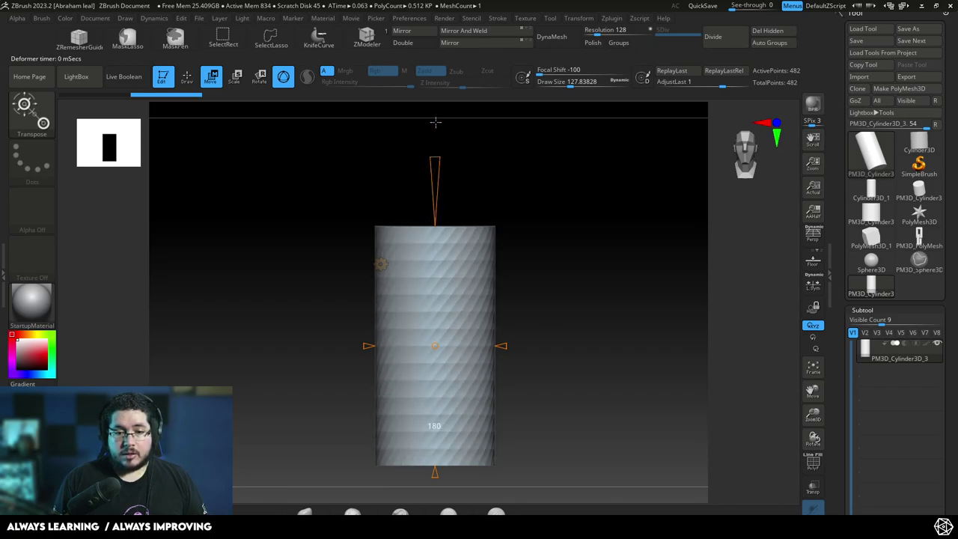
left_click_drag(545, 247, 541, 303)
left_click_drag(434, 457, 436, 374)
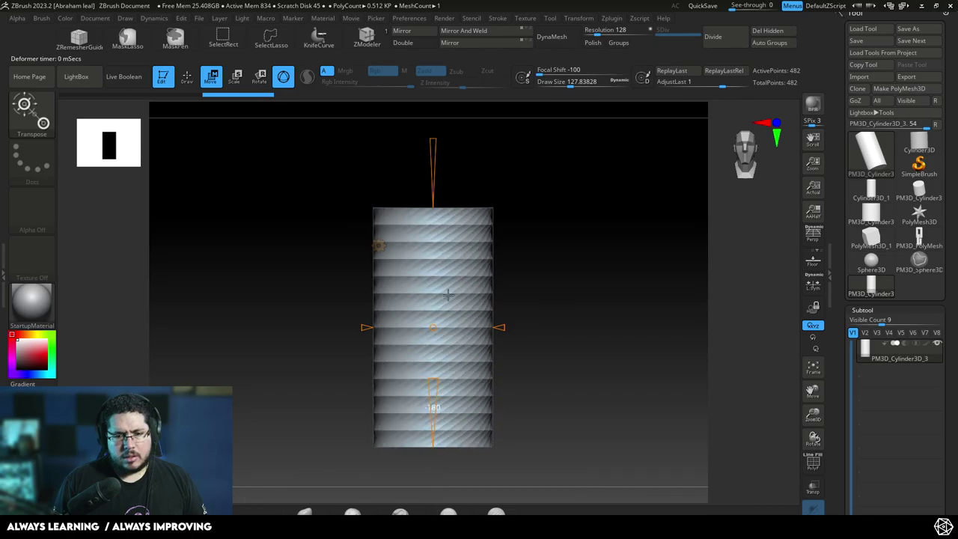
Step: Undo the twists on the single cylinder and return to the standard move gizmo
key("ctrl+z")
key("ctrl+z")
key("ctrl+z")
key("ctrl+z")
key("ctrl+z")
key("ctrl+z")
key("ctrl+z")
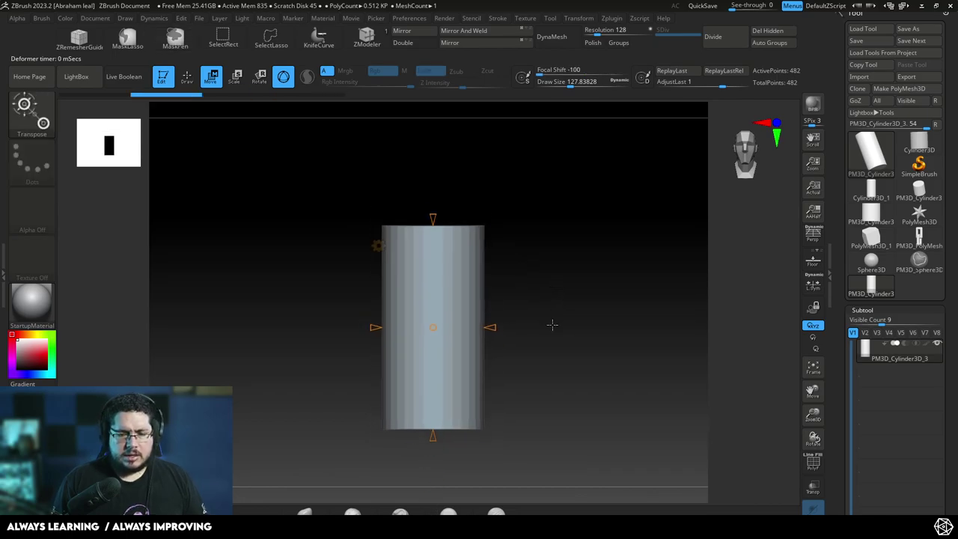
key("w")
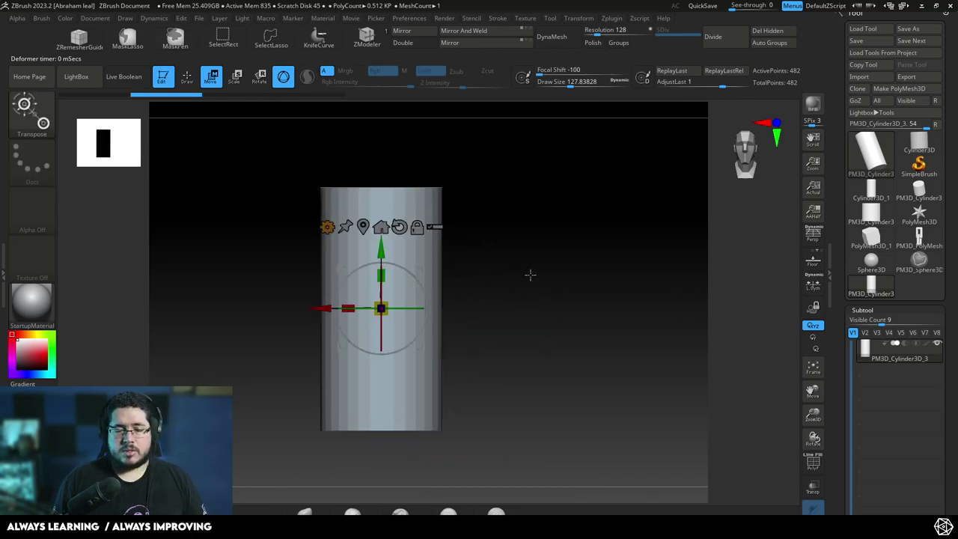
Step: Duplicate the cylinder directly beside the original, clear the mask and center the gizmo between both cylinders
left_click_drag(321, 309, 446, 323, "ctrl")
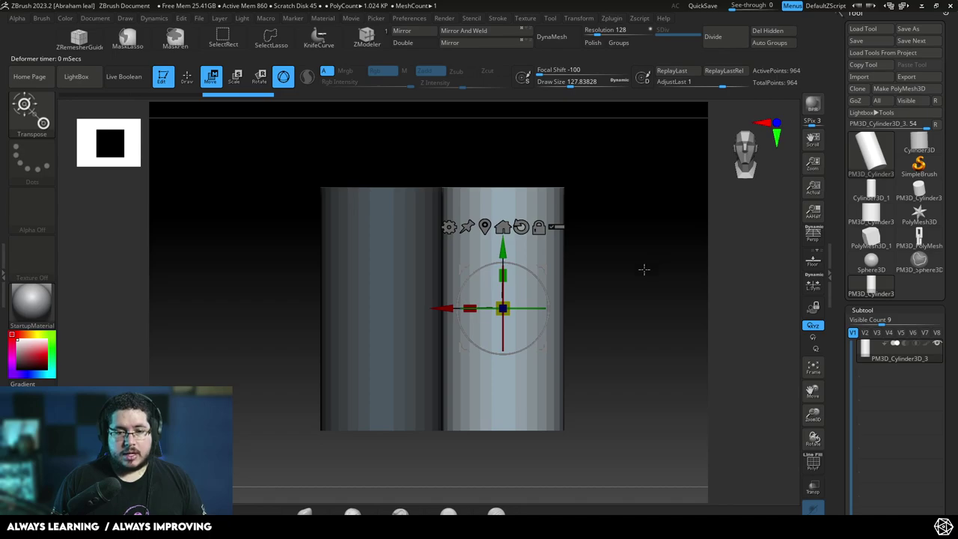
left_click_drag(616, 291, 615, 303, "ctrl")
left_click(449, 228)
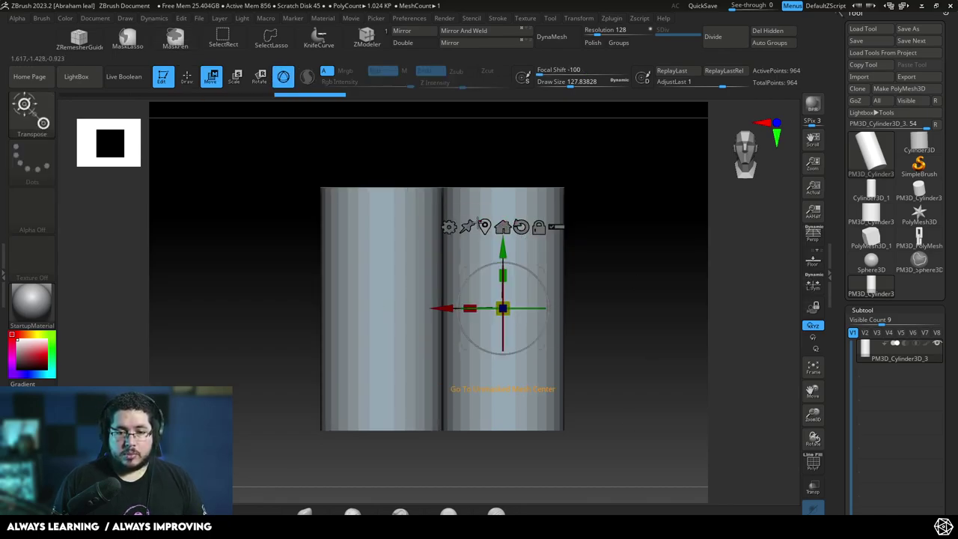
left_click(480, 223)
Step: Twist the two cylinders around each other by 180 with the Twist deformer and check the shape from its end
left_click(387, 227)
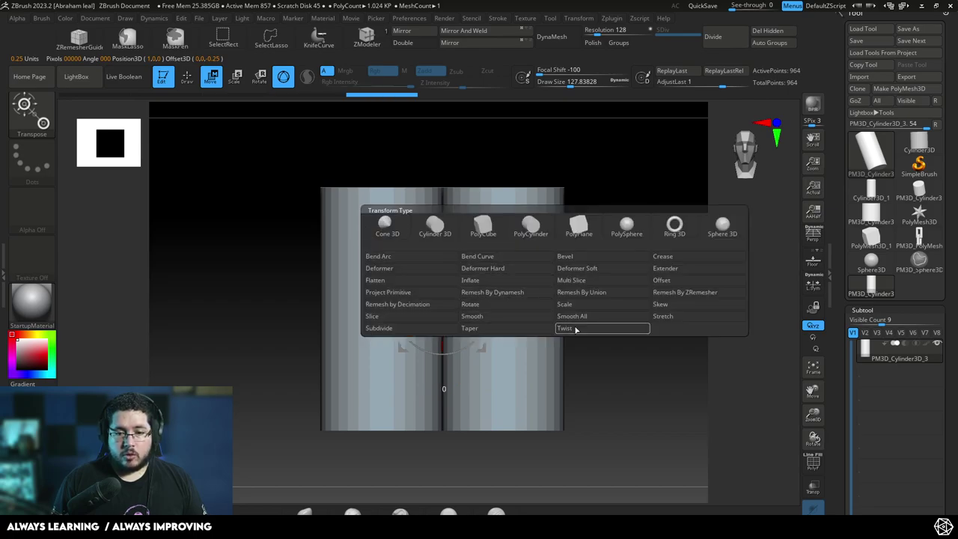
left_click(575, 330)
left_click_drag(443, 180, 445, 101)
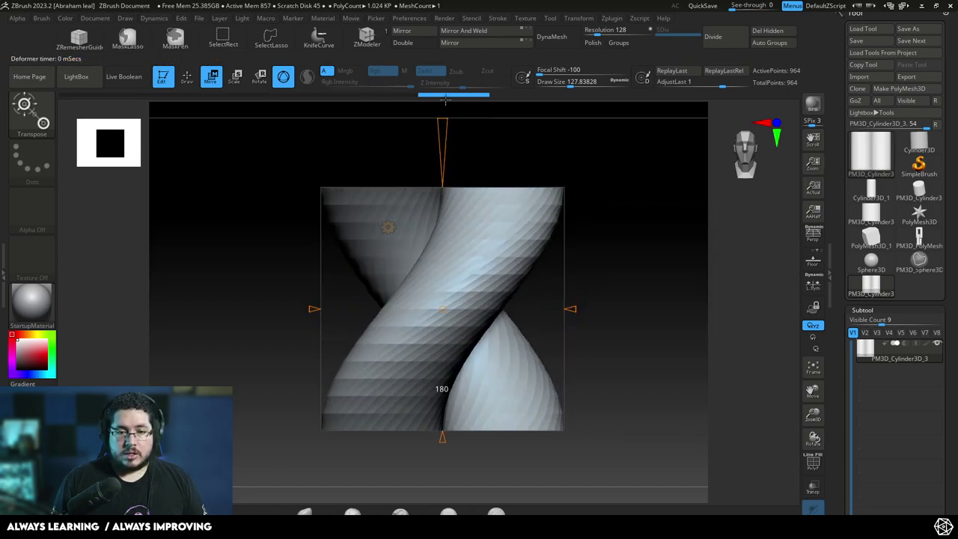
left_click_drag(573, 188, 587, 272)
left_click_drag(640, 363, 417, 201)
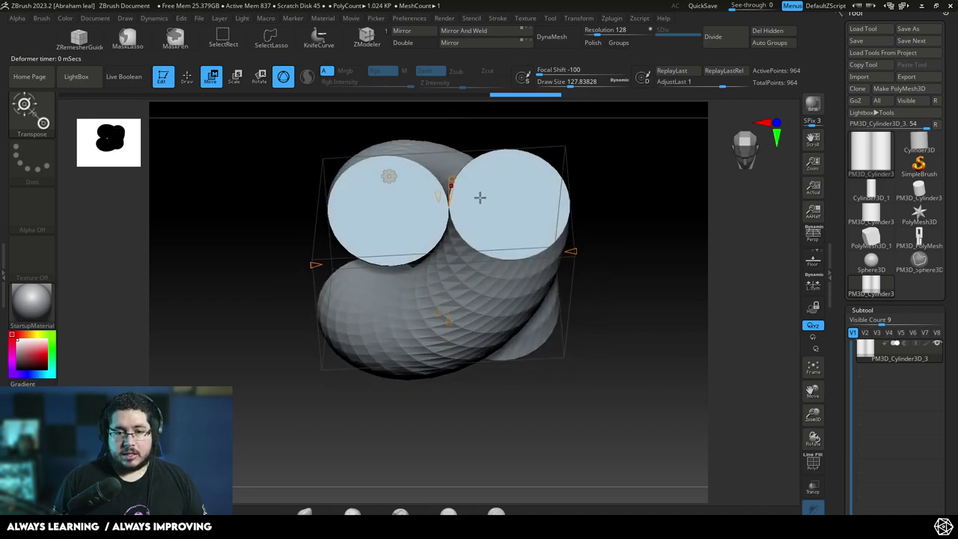
Step: Hide the end caps of the twisted cylinders and delete the hidden geometry so both ends are open
key("q")
mouse_move(628, 254)
left_mouse_down()
mouse_move(620, 331)
mouse_move(592, 278)
left_mouse_up()
left_click_drag(592, 174, 294, 250, "ctrl+shift")
left_click_drag(643, 415, 278, 483, "ctrl+shift")
left_click_drag(653, 437, 265, 397, "alt")
mouse_move(590, 333)
left_mouse_down()
mouse_move(592, 357)
mouse_move(597, 245)
mouse_move(596, 334)
left_mouse_up()
left_click_drag(603, 324, 640, 260, "ctrl+shift")
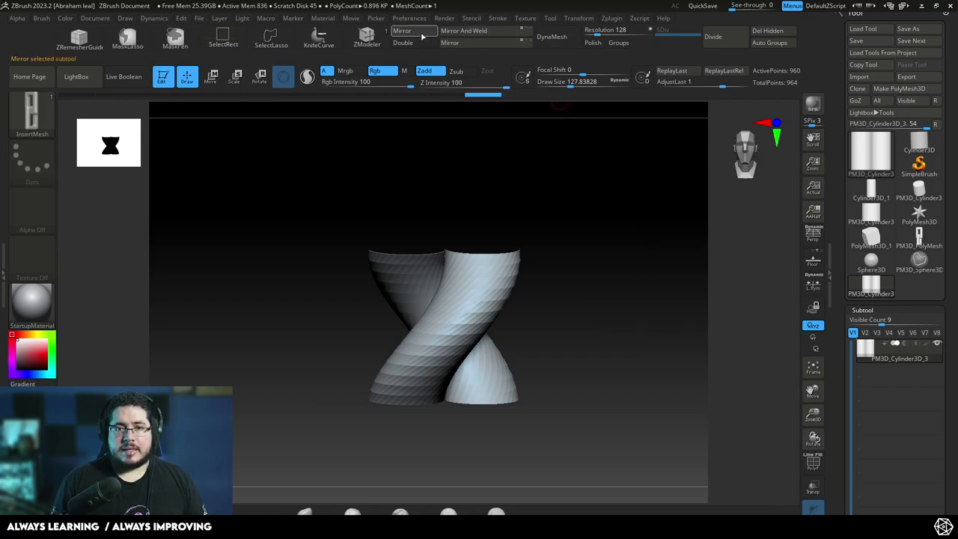
left_click(777, 34)
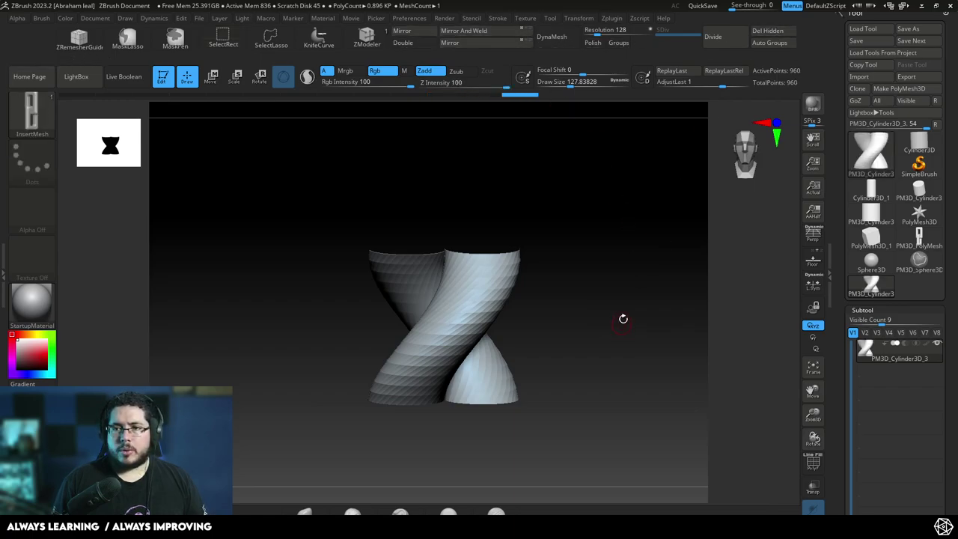
Step: Create a new InsertMesh brush from the open-ended twisted strands in a straight front view
left_click_drag(622, 324, 635, 330, "shift")
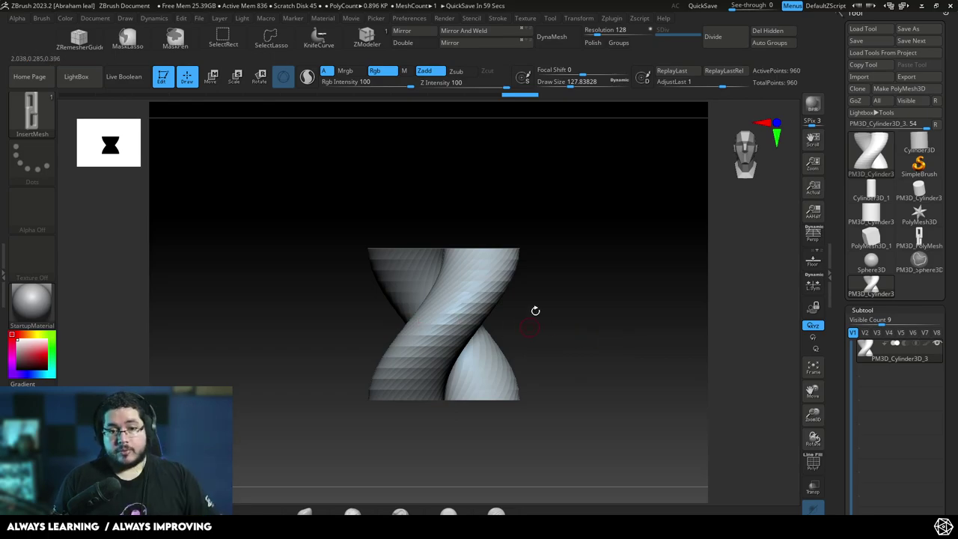
left_click_drag(541, 324, 558, 280)
key("b")
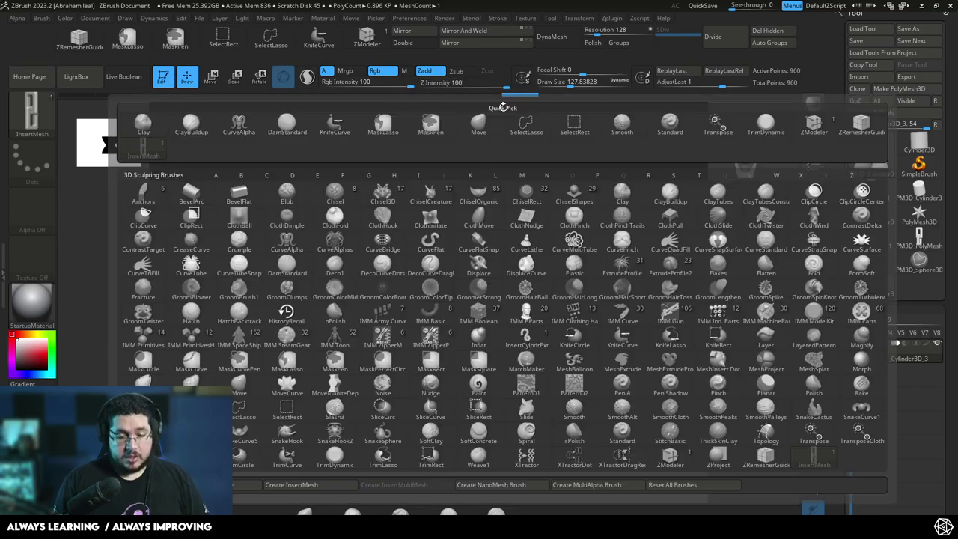
key("Escape")
key("b")
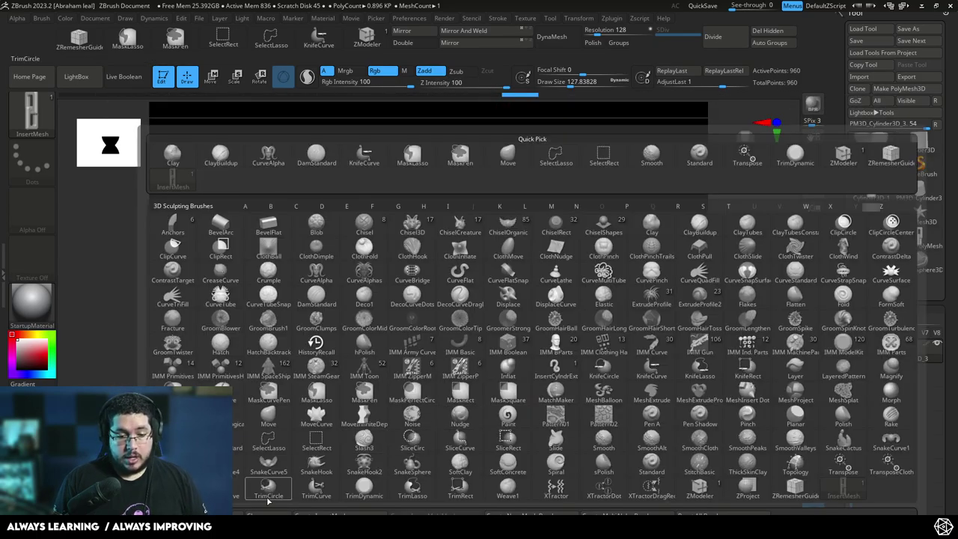
left_click(341, 514)
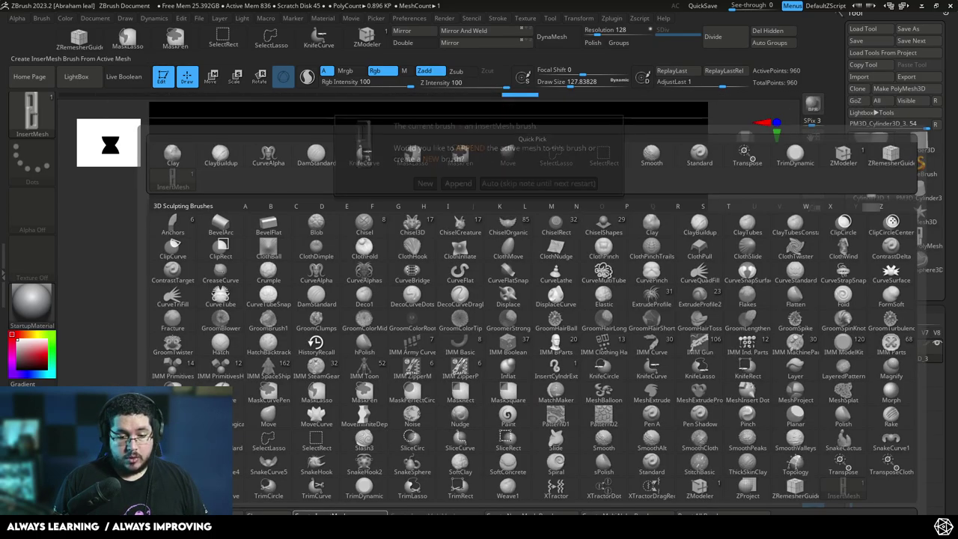
left_click(424, 184)
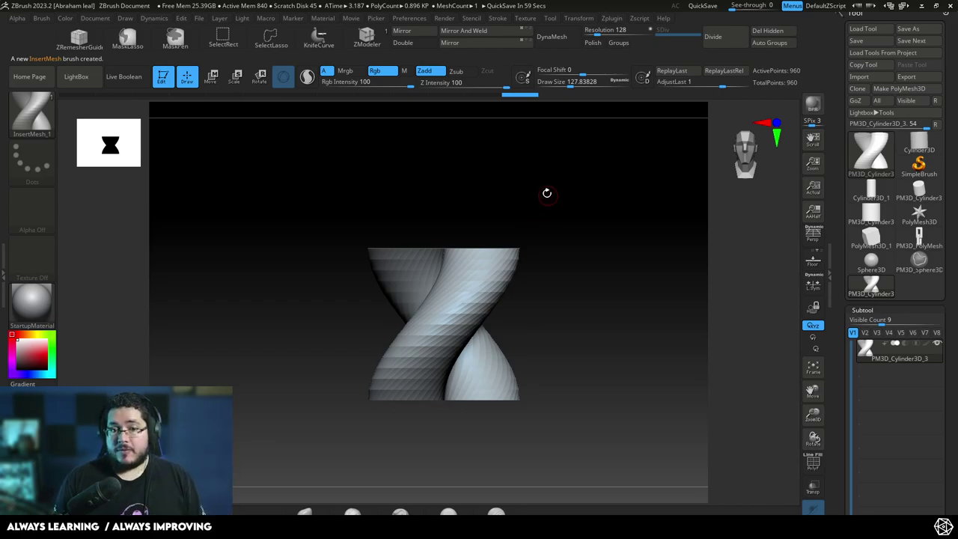
Step: Enable Curve Mode for the new rope brush and switch to the chain sphere with a draw size of about 39
left_click(499, 17)
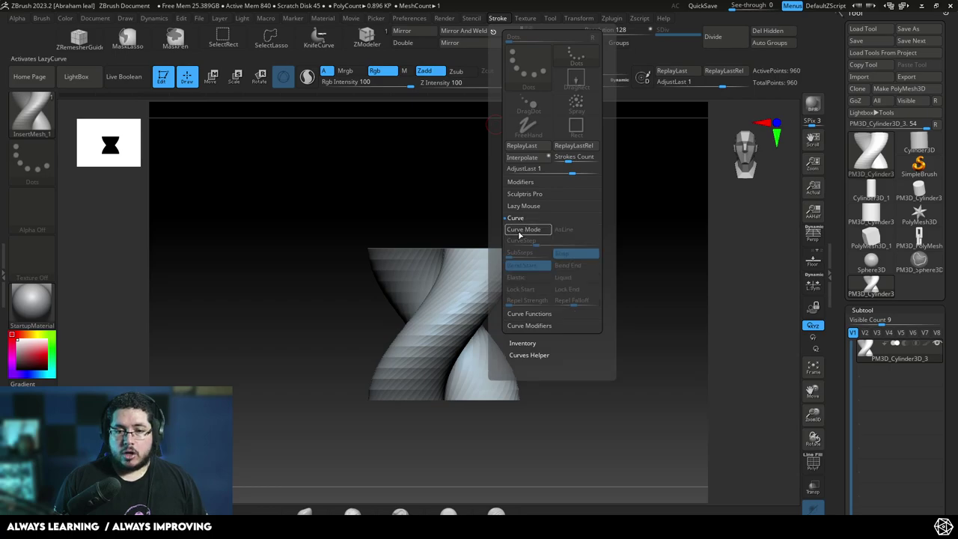
left_click(917, 262)
mouse_move(541, 287)
left_mouse_down("alt")
mouse_move(565, 368)
mouse_move(554, 301)
left_mouse_up("alt")
key("space")
left_click_drag(398, 308, 382, 308)
Step: Draw a test rope curve across the front of the sphere, inspect it and undo it
mouse_move(360, 278)
left_mouse_down()
mouse_move(446, 261)
mouse_move(492, 340)
left_mouse_up()
left_click_drag(663, 203, 682, 291, "alt")
right_click_drag(682, 292, 713, 348)
left_click_drag(713, 348, 651, 270, "alt")
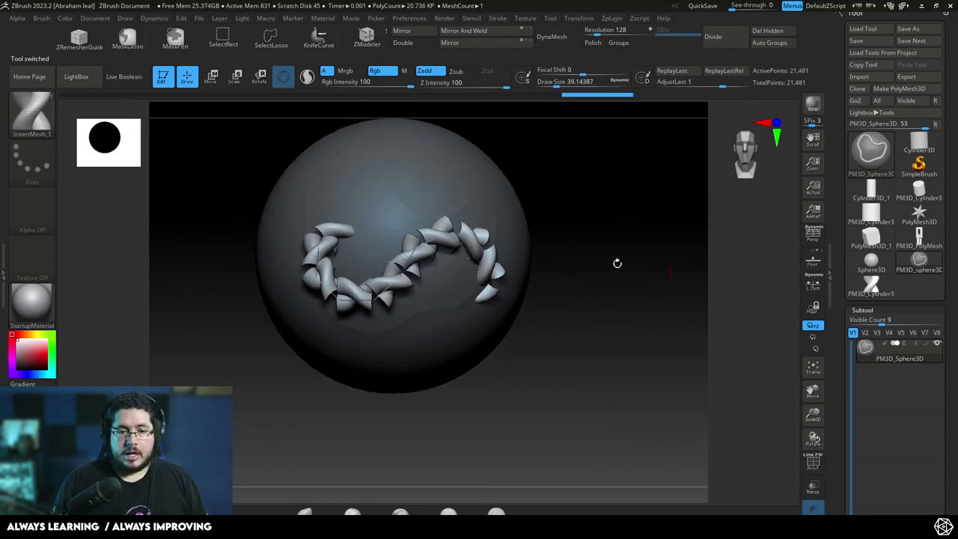
mouse_move(605, 250)
left_mouse_down()
mouse_move(618, 327)
mouse_move(602, 251)
left_mouse_up()
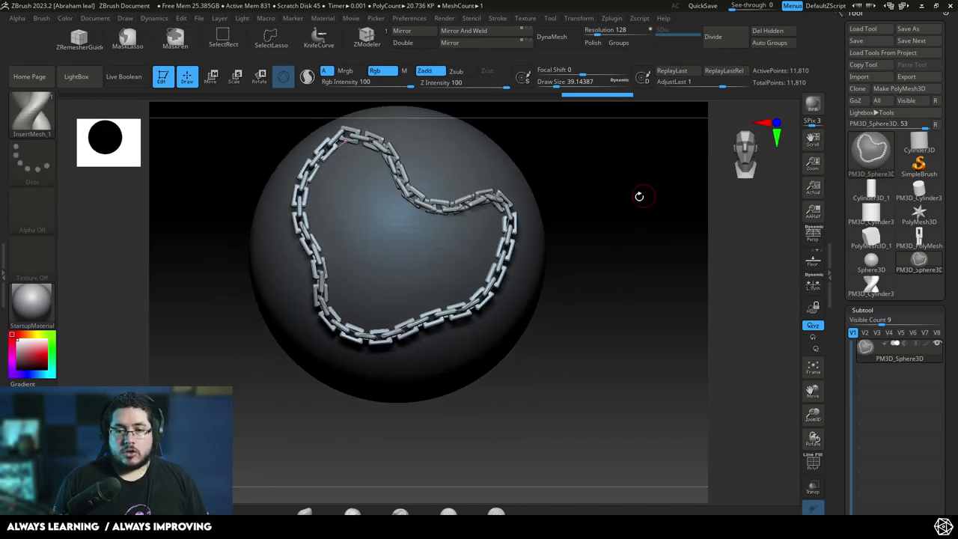
Step: Turn on Weld Points and Stretch in the rope brush's modifiers and set its Curve Res to 6
left_click(498, 18)
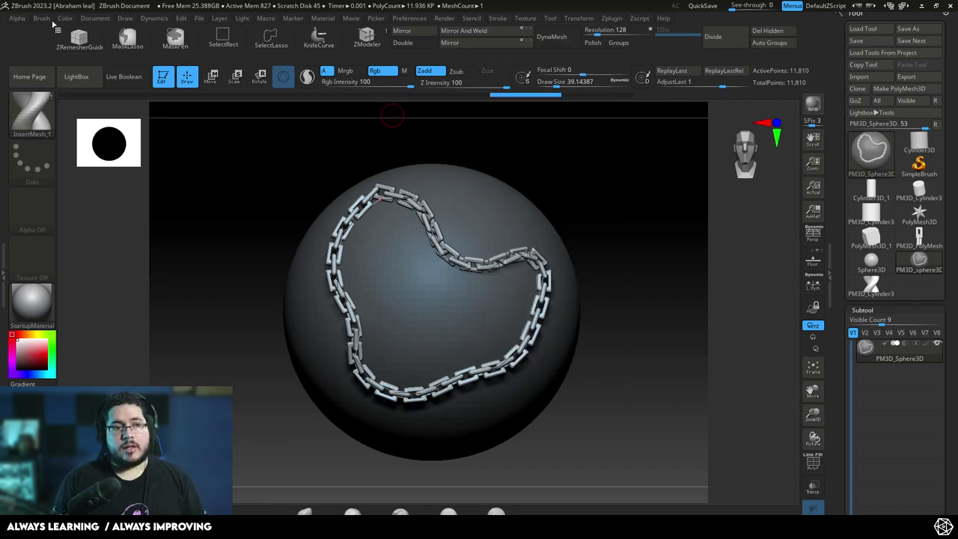
mouse_move(951, 103)
left_mouse_down()
mouse_move(946, 295)
mouse_move(944, 277)
left_mouse_up()
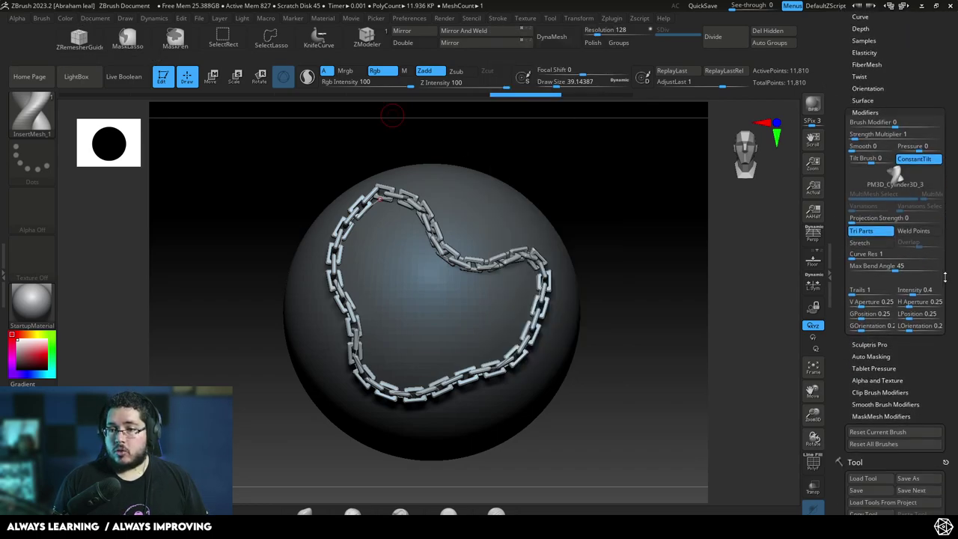
left_click(904, 234)
left_click(860, 242)
left_click(858, 255)
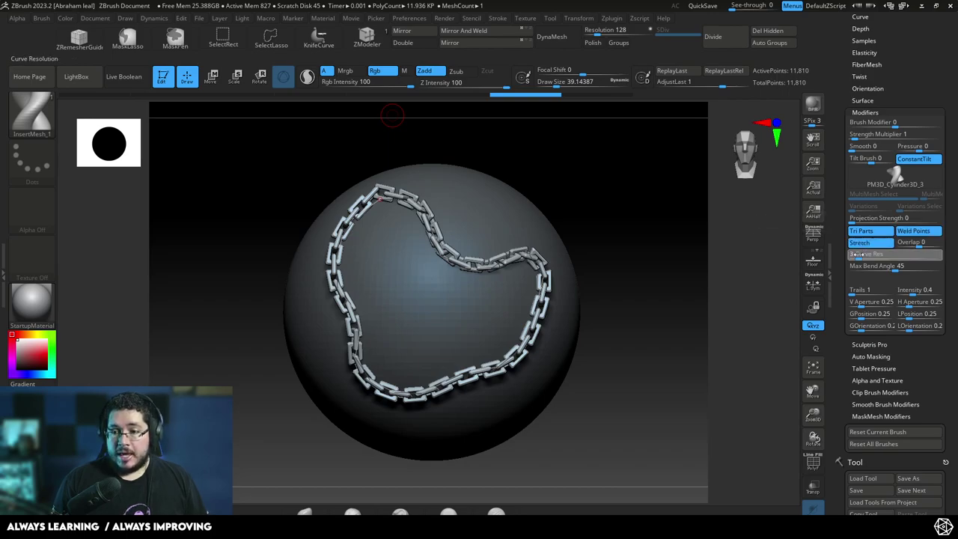
left_click_drag(868, 255, 873, 255)
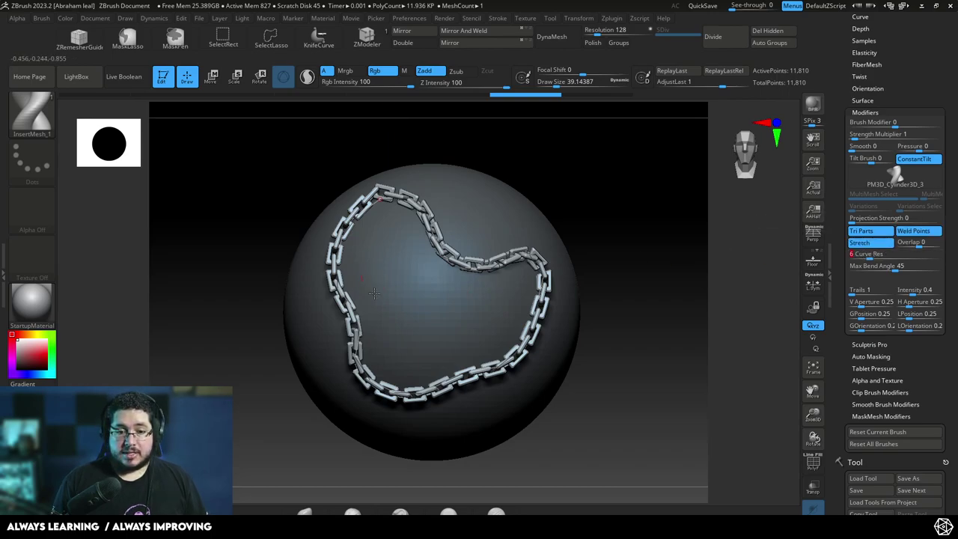
Step: Draw a wavy rope curve across the chain sphere and view it from the front
left_click_drag(591, 298, 576, 217)
left_click_drag(722, 232, 696, 225)
left_click_drag(696, 224, 678, 231, "shift")
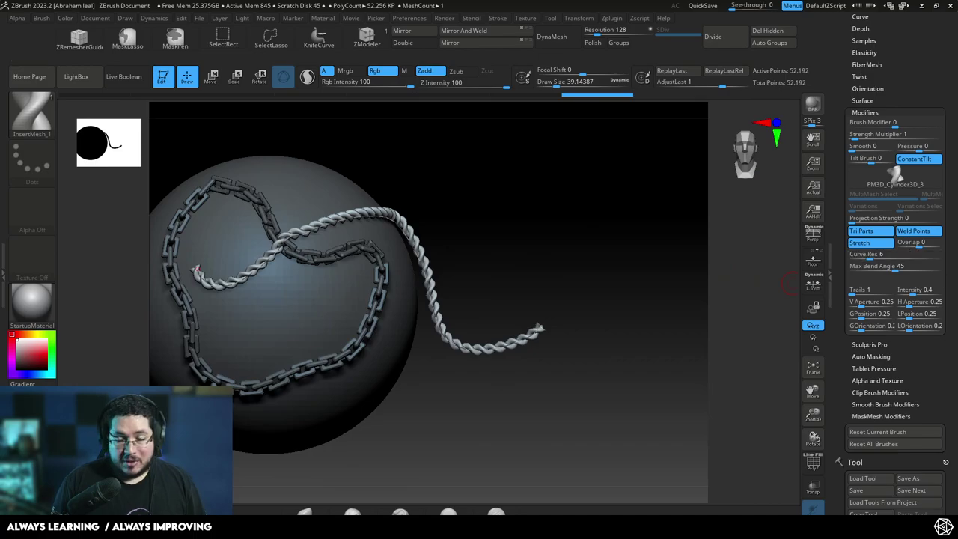
Step: Thicken the drawn rope slightly with the Inflate deformation and check it from the side of the sphere
scroll(938, 359, "down", 1)
scroll(938, 359, "down", 5)
scroll(921, 274, "down", 10)
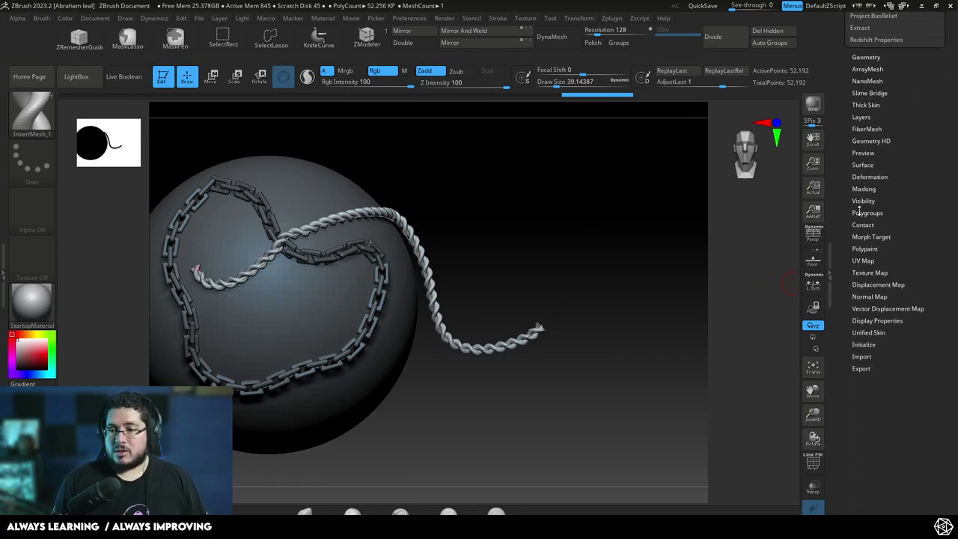
left_click(865, 176)
left_click_drag(895, 430, 898, 432)
left_click_drag(624, 315, 601, 264)
right_click_drag(558, 190, 492, 327)
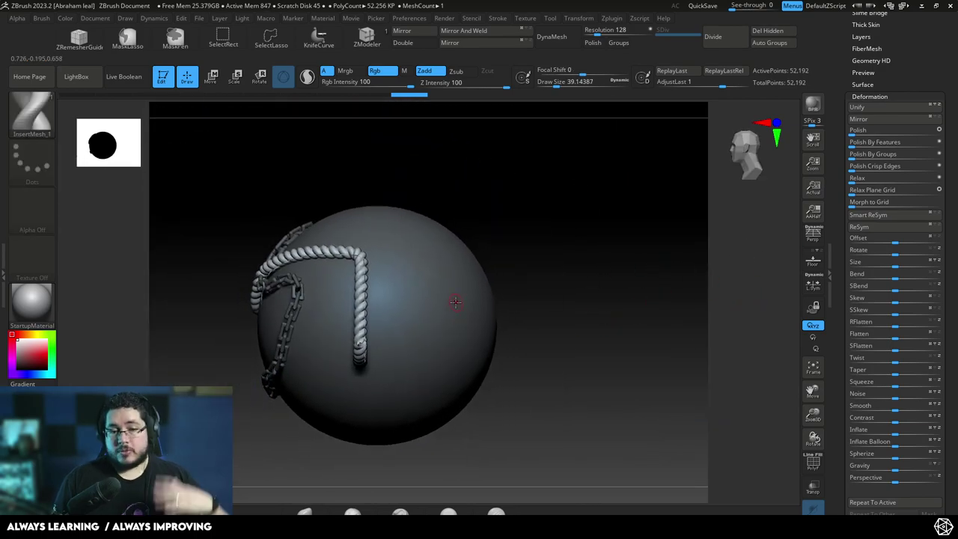
right_click_drag(454, 301, 528, 291)
left_click(438, 321, "alt")
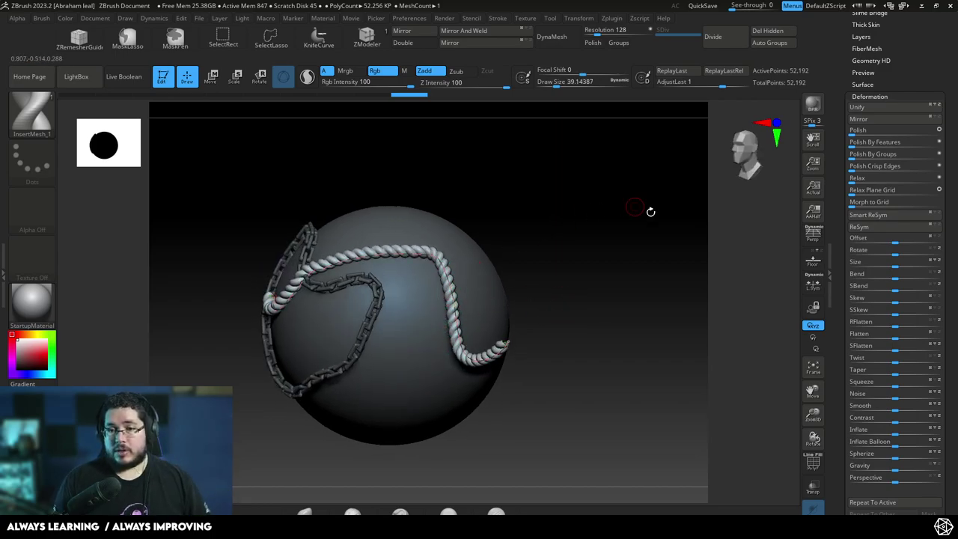
Step: Switch to the Sphere3D primitive and convert it to a PolyMesh3D
left_click_drag(915, 69, 921, 196)
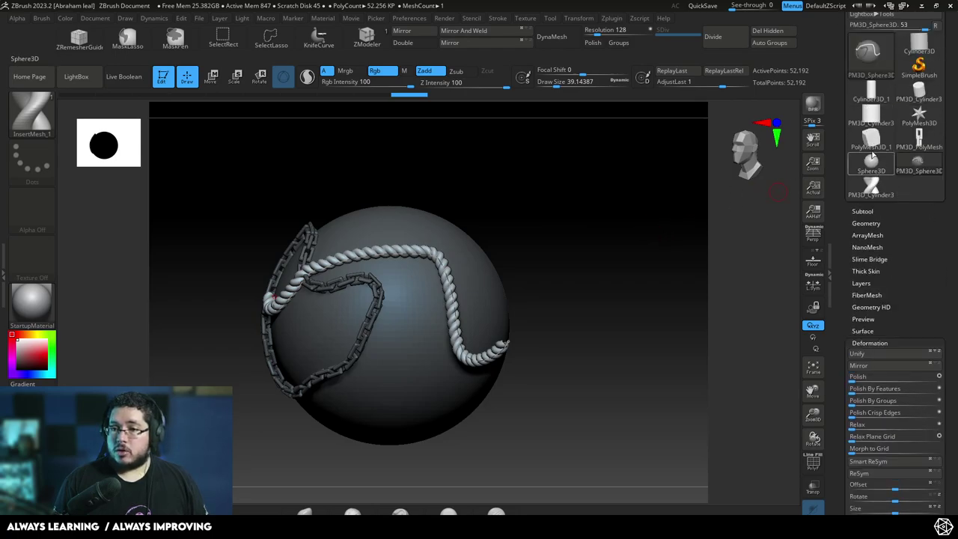
left_click(877, 166)
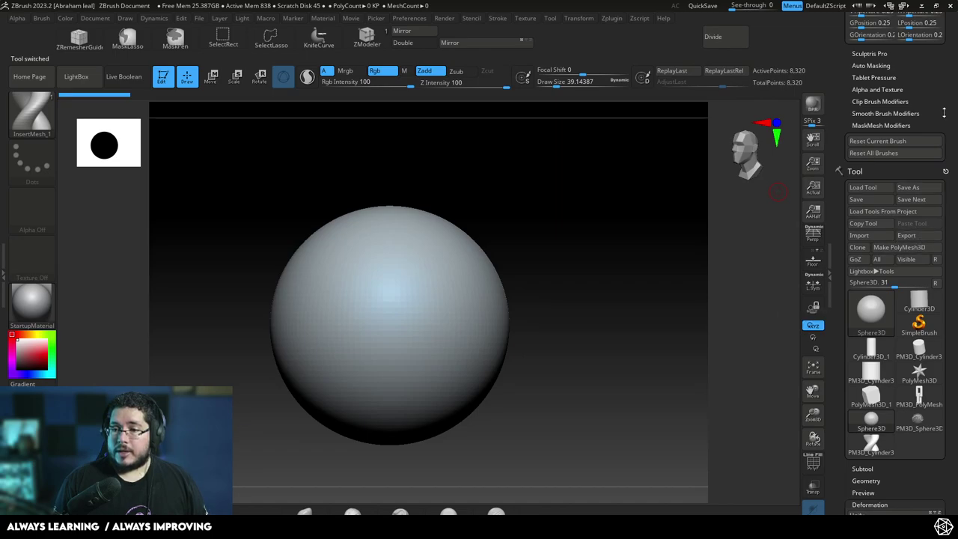
scroll(943, 113, "down", 5)
scroll(950, 190, "up", 3)
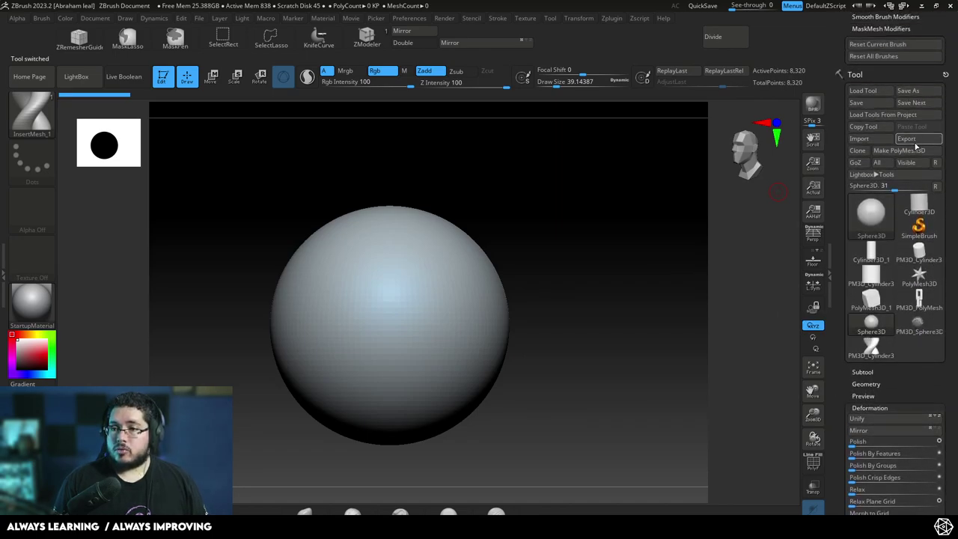
left_click(909, 149)
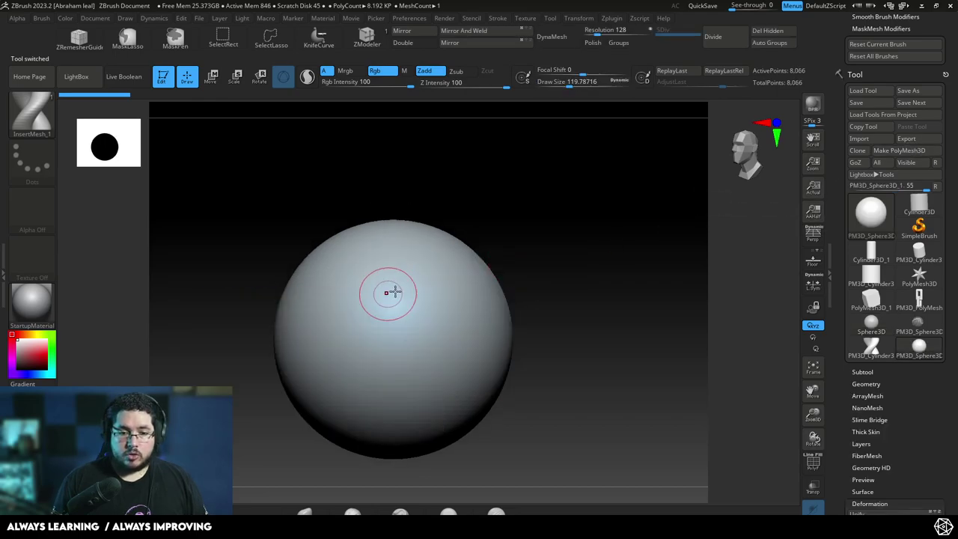
Step: Mask an angular plate-shaped patch on the sphere, adding and erasing mask areas to refine its outline
mouse_move(367, 253)
left_mouse_down("ctrl")
mouse_move(348, 318)
mouse_move(351, 419)
mouse_move(378, 292)
mouse_move(390, 282)
mouse_move(411, 301)
left_mouse_up("ctrl")
mouse_move(436, 261)
left_mouse_down("ctrl+alt")
mouse_move(432, 289)
mouse_move(405, 259)
left_mouse_up("ctrl+alt")
mouse_move(372, 303)
left_mouse_down("ctrl")
mouse_move(383, 353)
mouse_move(368, 307)
left_mouse_up("ctrl")
left_click_drag(479, 241, 569, 235)
mouse_move(382, 289)
left_mouse_down("ctrl")
mouse_move(362, 271)
mouse_move(353, 287)
left_mouse_up("ctrl")
mouse_move(345, 241)
left_mouse_down("ctrl+alt")
mouse_move(332, 269)
mouse_move(345, 249)
left_mouse_up("ctrl+alt")
mouse_move(386, 317)
left_mouse_down("ctrl")
mouse_move(365, 348)
mouse_move(412, 400)
left_mouse_up("ctrl")
left_click_drag(416, 458, 416, 442)
left_click_drag(416, 442, 421, 476, "alt")
left_click_drag(342, 347, 380, 449, "ctrl+alt")
left_click_drag(612, 362, 513, 400)
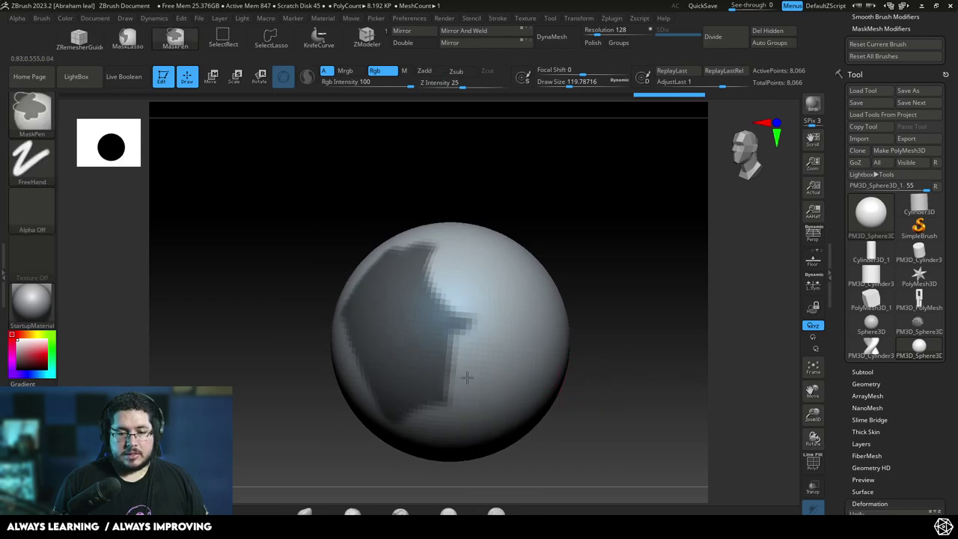
left_click_drag(490, 187, 570, 210)
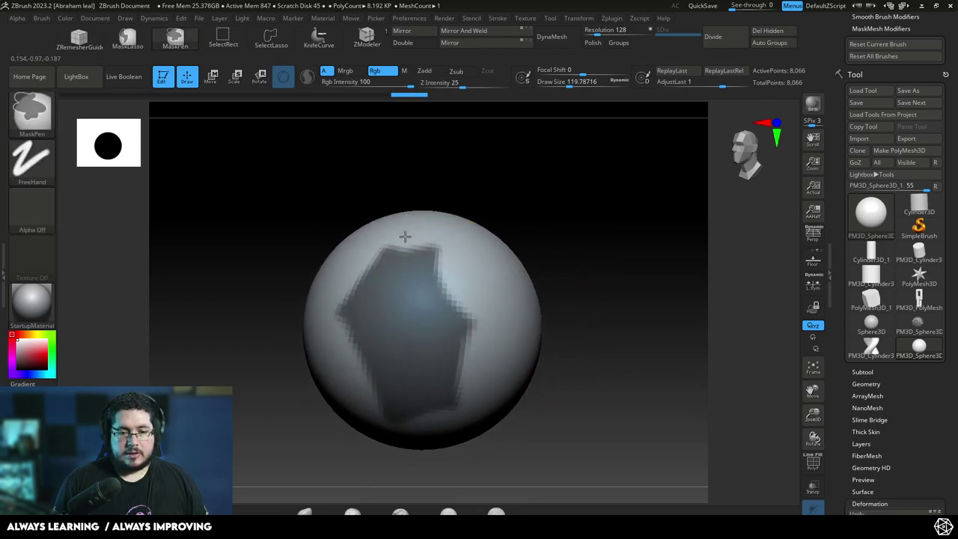
left_click_drag(552, 244, 636, 265)
Step: Extract the masked patch as a new subtool with a thickness of 0.02 and accept it
left_click_drag(931, 421, 873, 280)
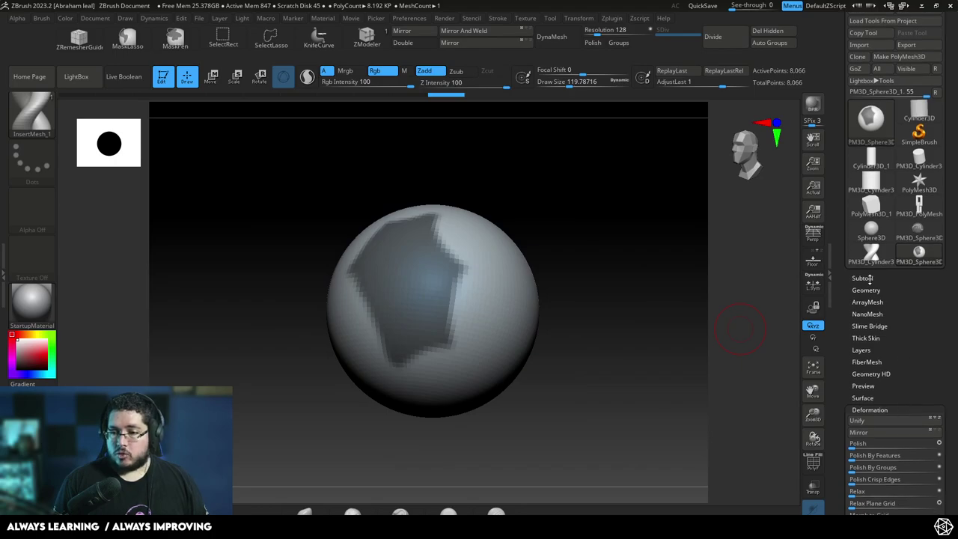
left_click(868, 278)
left_click_drag(915, 514, 930, 434)
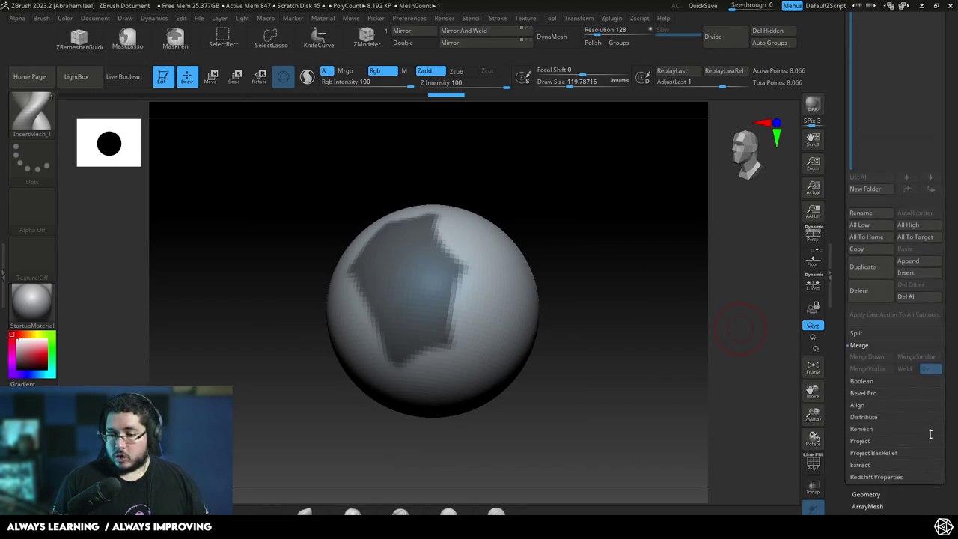
left_click(859, 465)
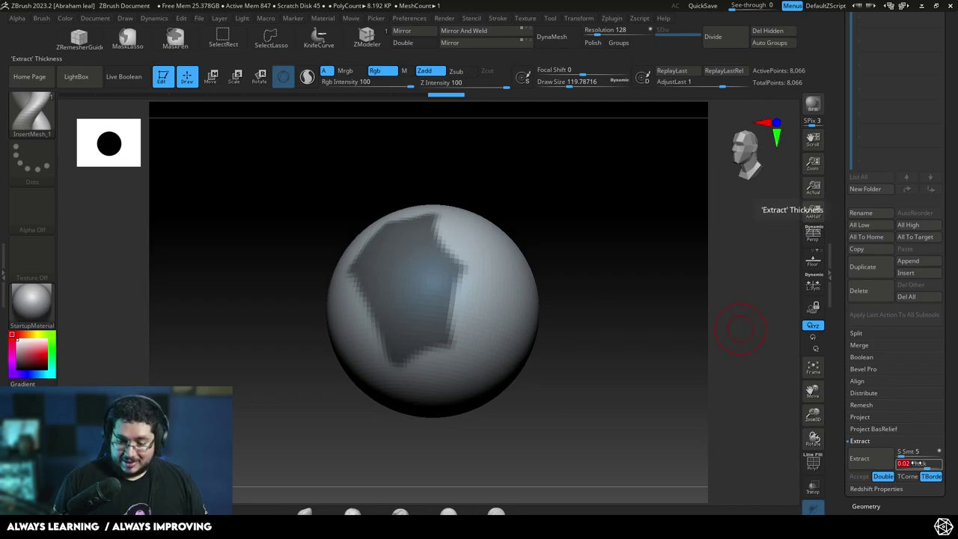
type(".02")
key("Return")
left_click(859, 458)
left_click(859, 476)
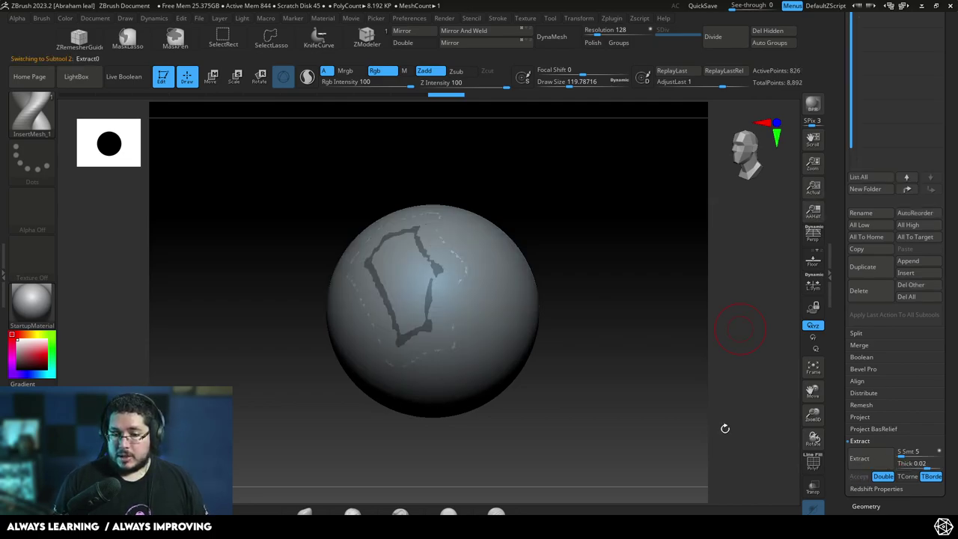
Step: Delete the original sphere subtool, clear the mask on the extracted plate and frame it
scroll(936, 314, "up", 5)
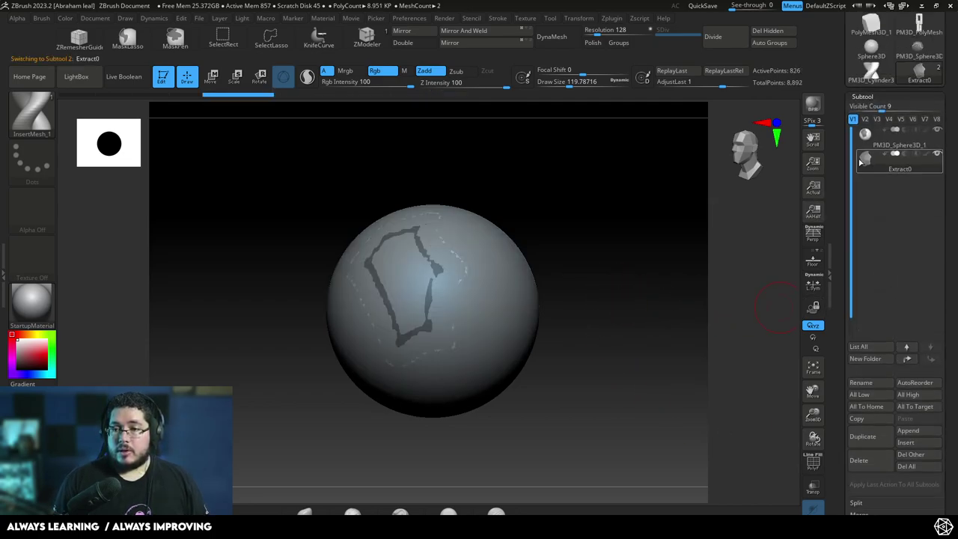
left_click(890, 141)
left_click(859, 464)
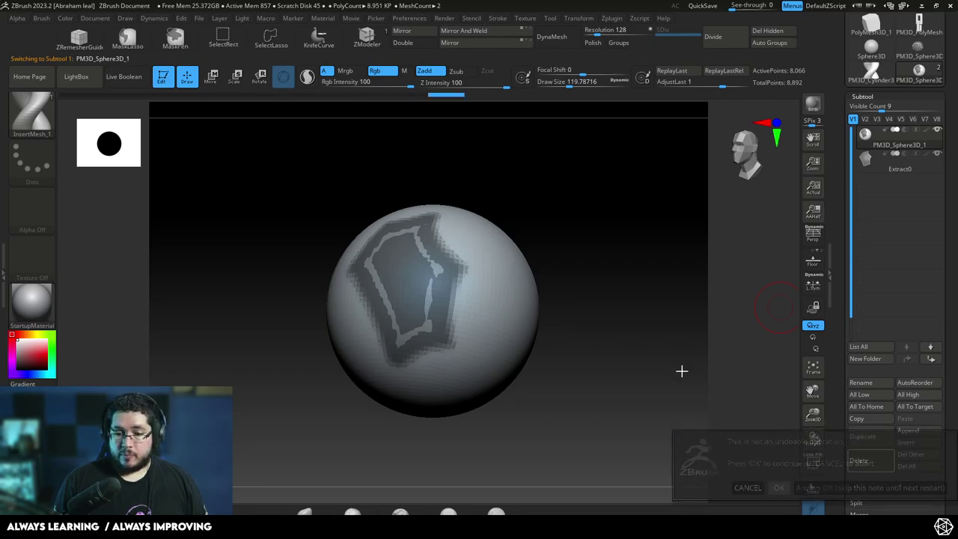
left_click_drag(550, 324, 493, 281, "ctrl")
key("f")
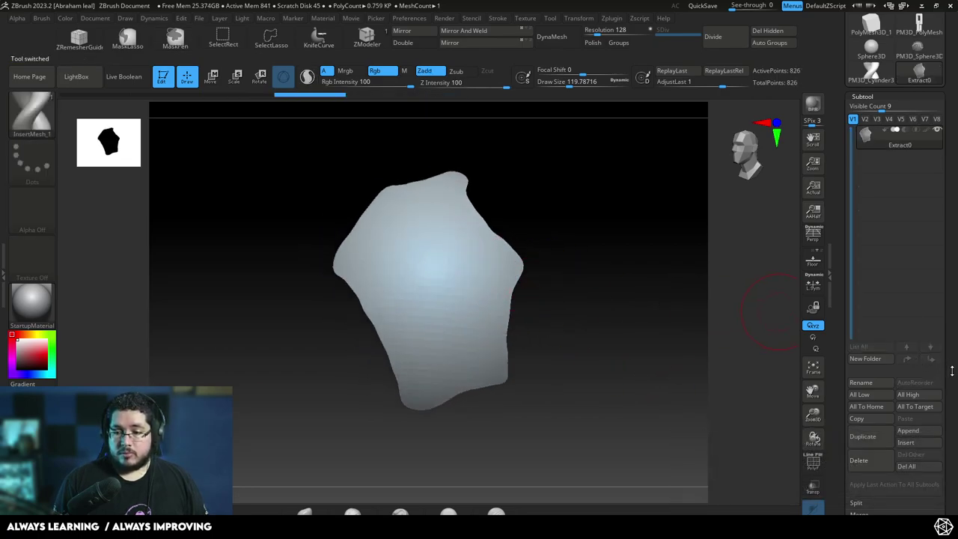
Step: Smooth the extracted plate's outline with the Polish By Features deformation
scroll(951, 371, "down", 15)
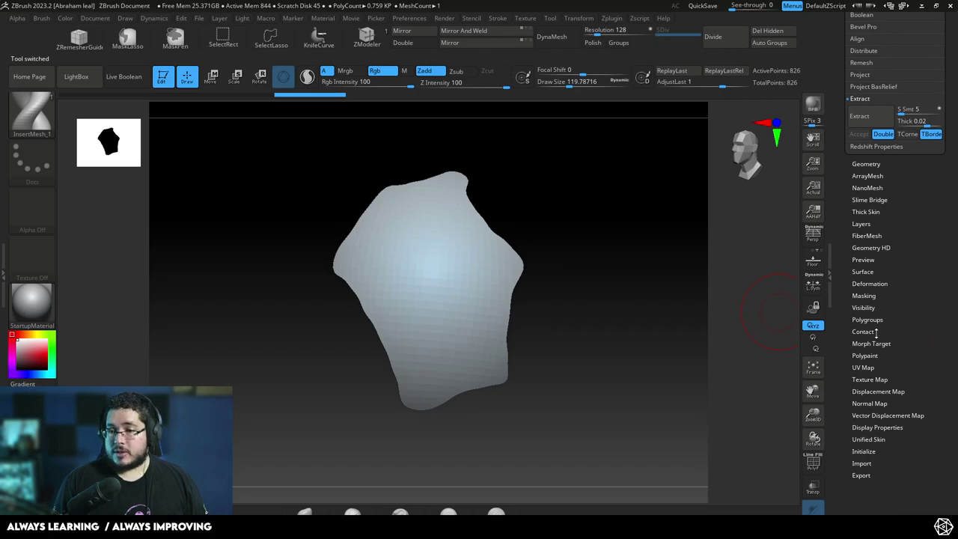
left_click(870, 284)
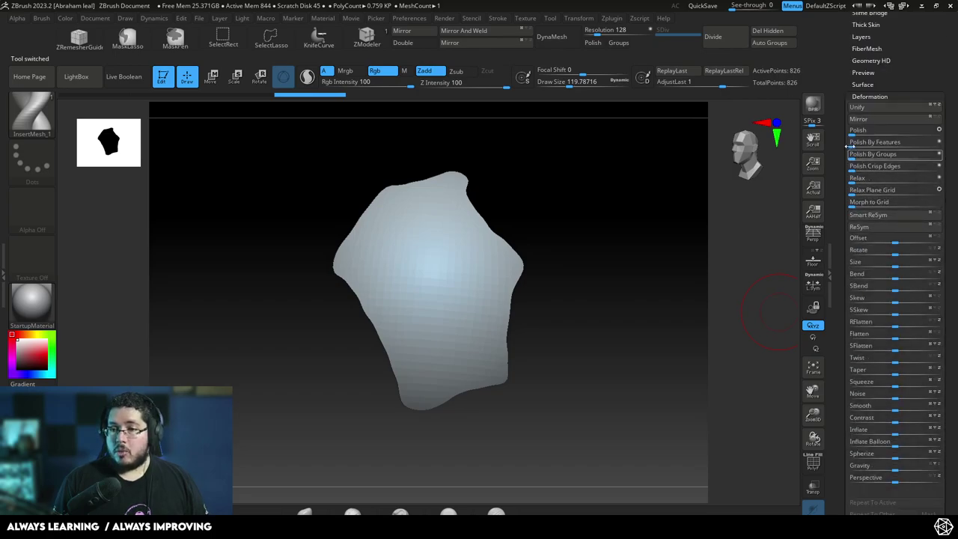
left_click_drag(896, 139, 898, 139)
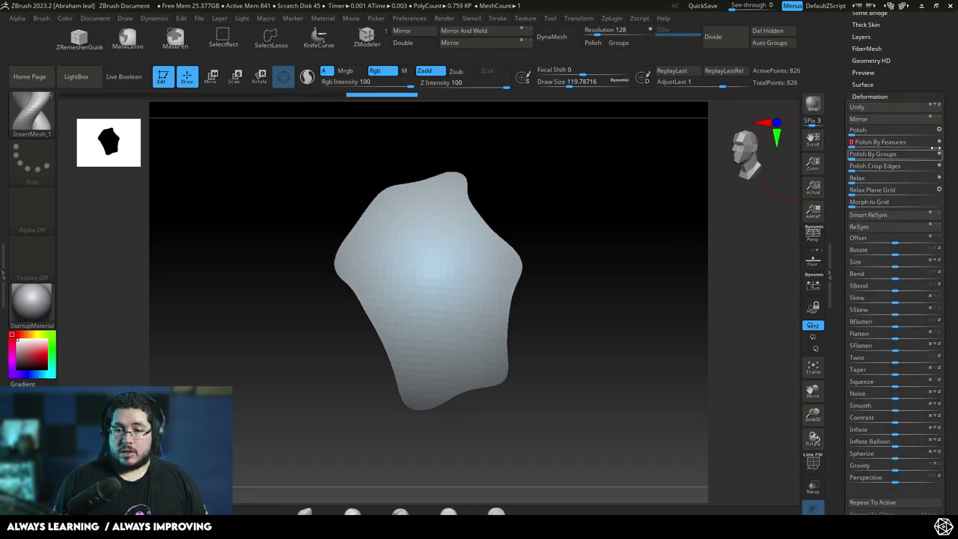
Step: Remesh the plate with ZRemesher at a Target Polygons Count of 5 and display its polyframe
scroll(862, 238, "up", 5)
left_click(864, 254)
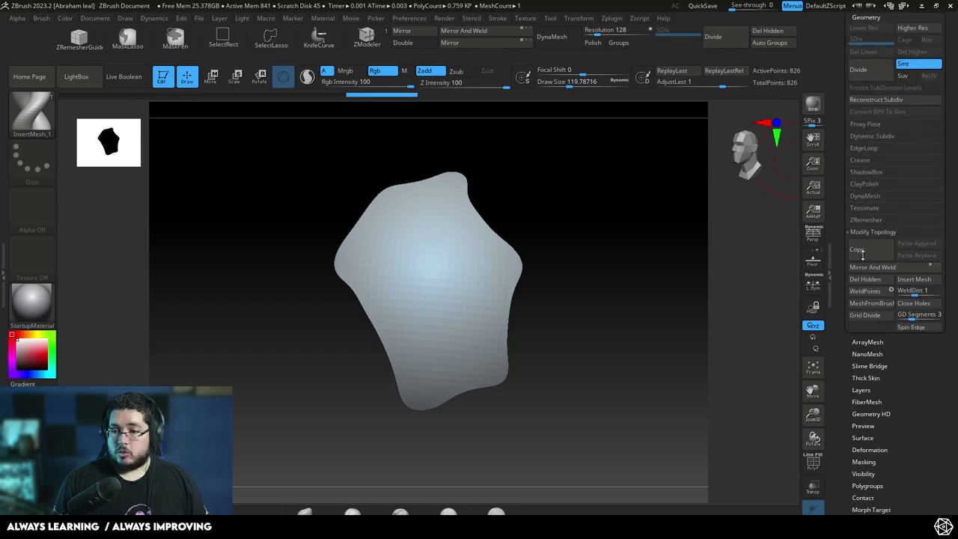
left_click(865, 219)
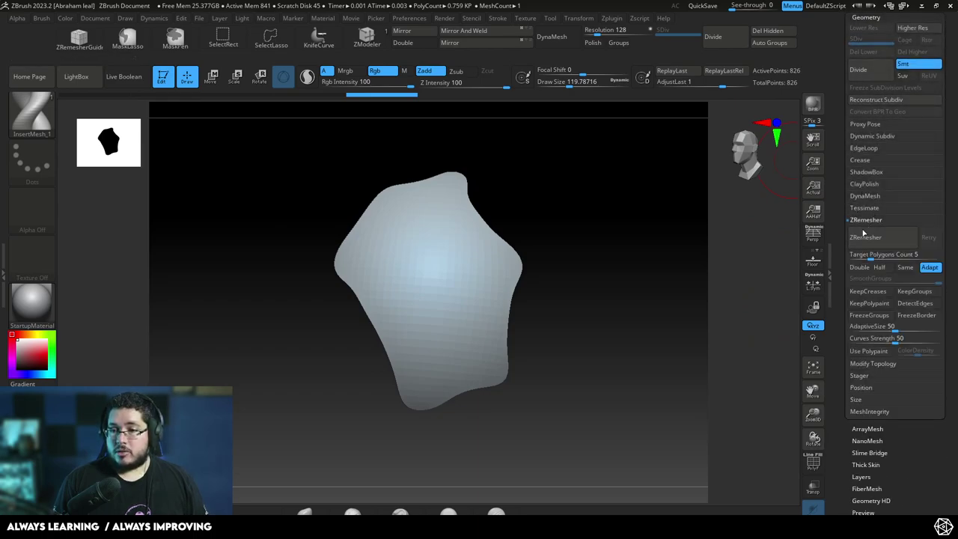
left_click(881, 238)
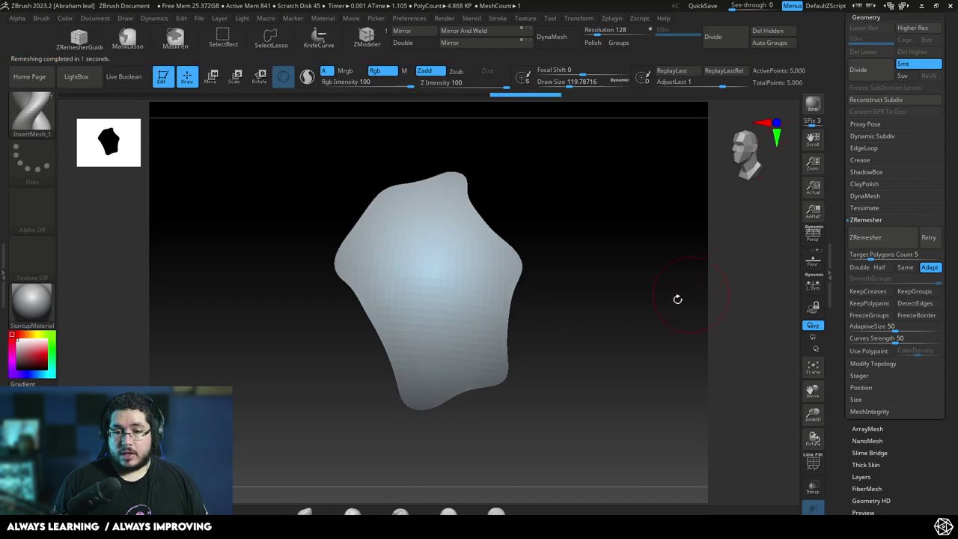
left_click(813, 460)
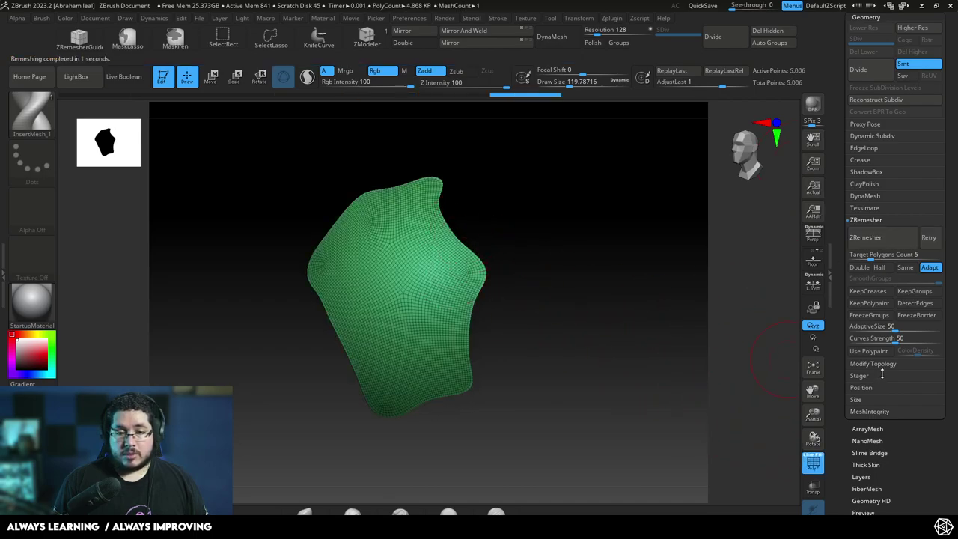
Step: Remesh the plate at a Target Polygons Count of 1, remesh it again with Half, and hide the polyframe
type("1")
key("Return")
left_click(883, 237)
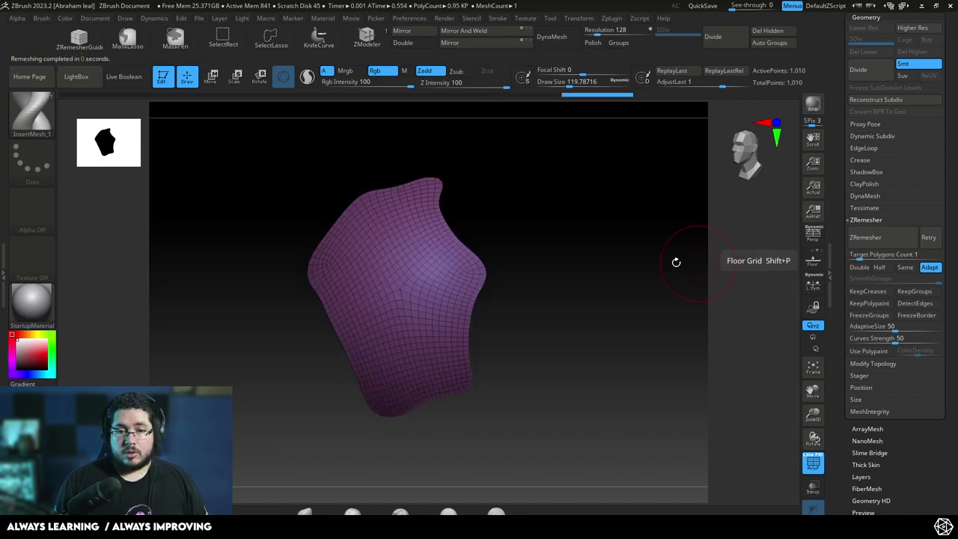
left_click(879, 268)
left_click(872, 238)
left_click_drag(694, 295, 659, 289)
left_click(813, 463)
left_click_drag(648, 372, 641, 336)
Step: Extrude the whole plate surface outward with ZModeler to give it solid thickness
left_click(367, 42)
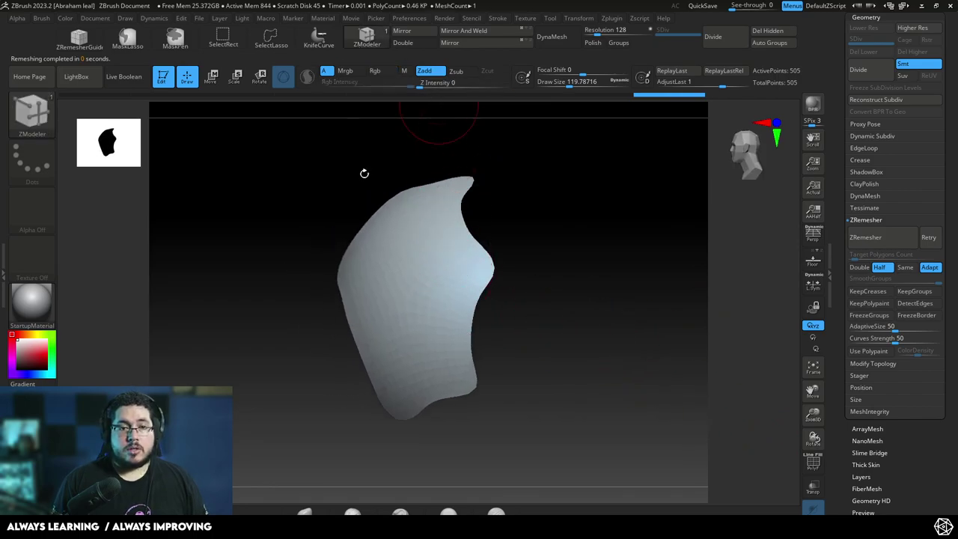
key("space")
left_click_drag(453, 278, 395, 256)
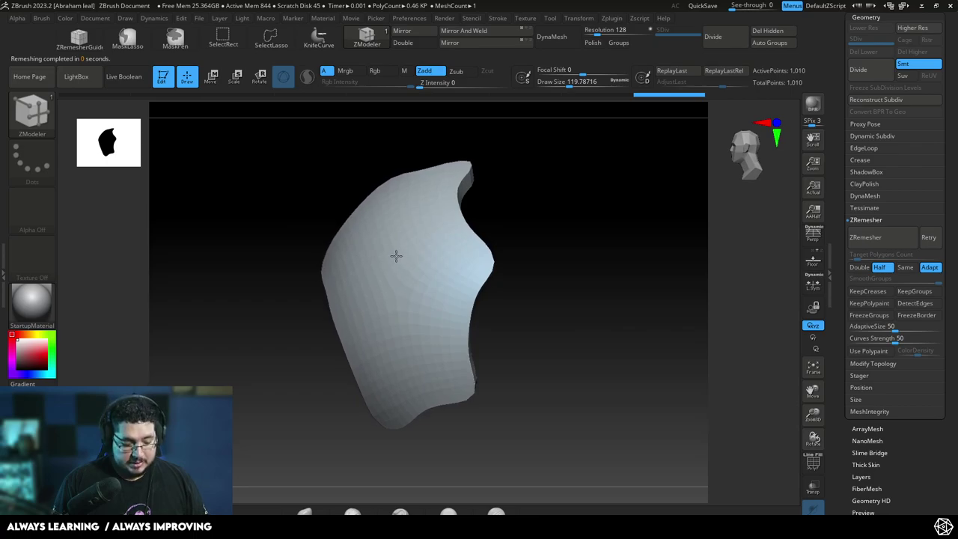
Step: Display the polyframe, zoom in on the plate's side border and reduce the draw size to about 74
left_click(813, 462)
left_click_drag(763, 449, 478, 228)
mouse_move(563, 229)
left_mouse_down()
mouse_move(600, 250)
mouse_move(588, 261)
mouse_move(601, 273)
mouse_move(595, 257)
left_mouse_up()
key("space")
mouse_move(649, 258)
left_mouse_down()
mouse_move(591, 250)
mouse_move(639, 239)
mouse_move(381, 178)
mouse_move(454, 126)
left_mouse_up()
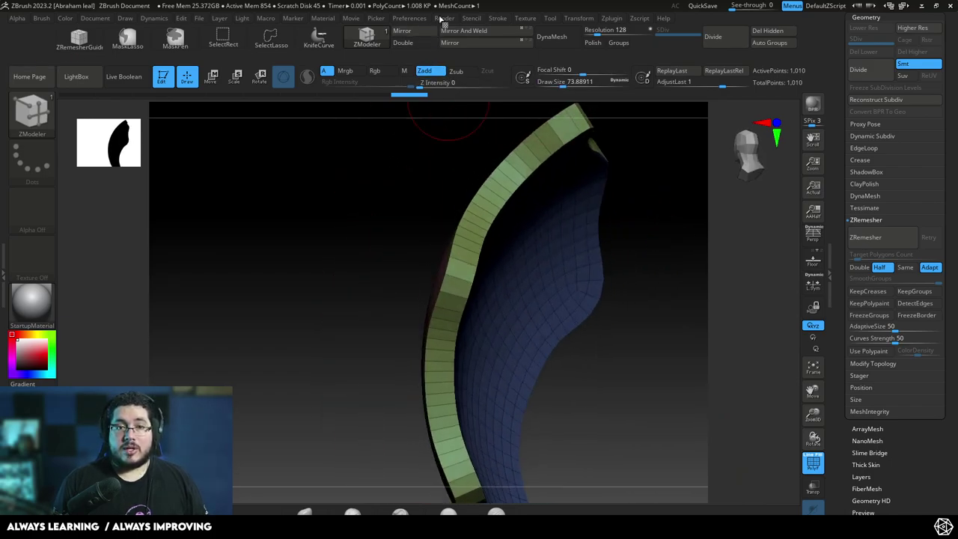
Step: Select the InsertMesh_1 rope brush and generate curves along the plate's polygroup borders with Frame Mesh
left_click(508, 17)
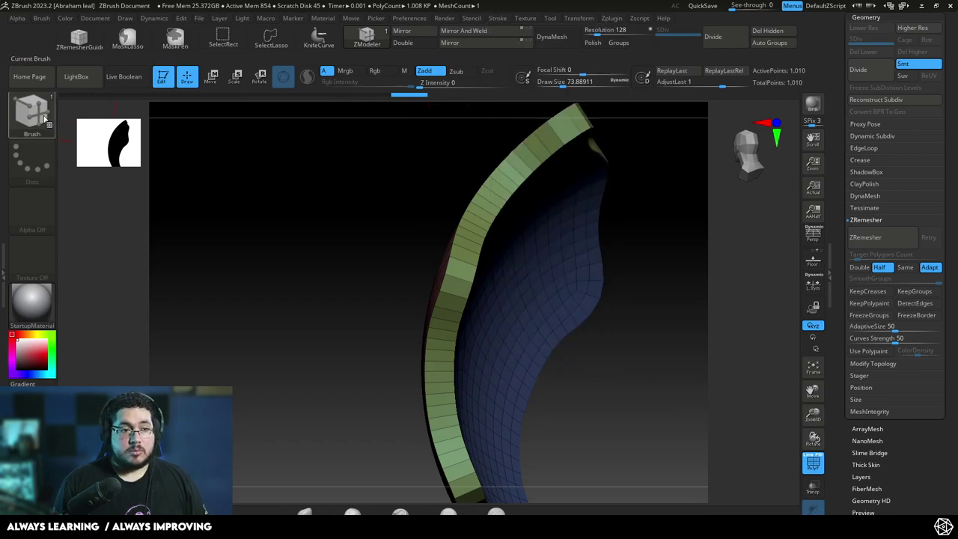
left_click(44, 118)
left_click(140, 149)
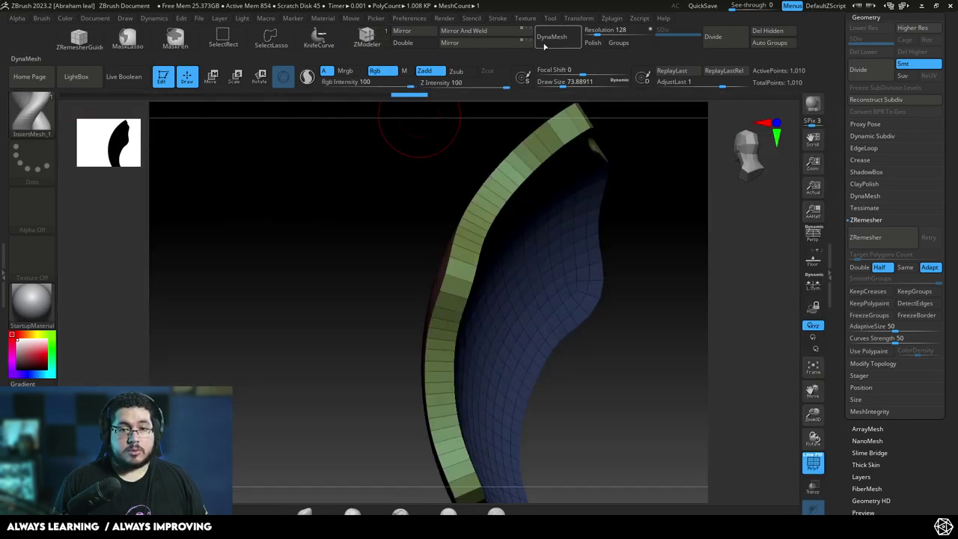
left_click(499, 18)
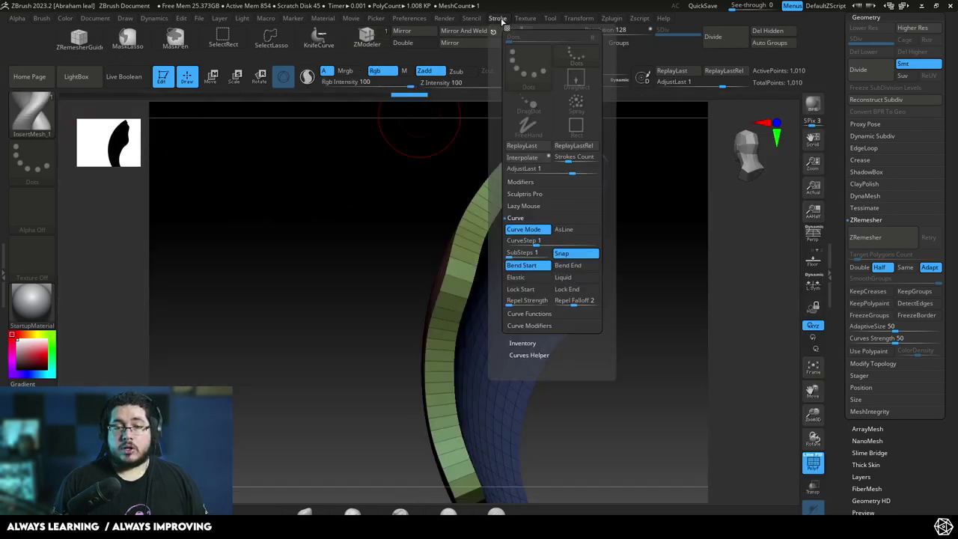
left_click(529, 314)
left_click(527, 290)
left_click_drag(389, 289, 291, 321)
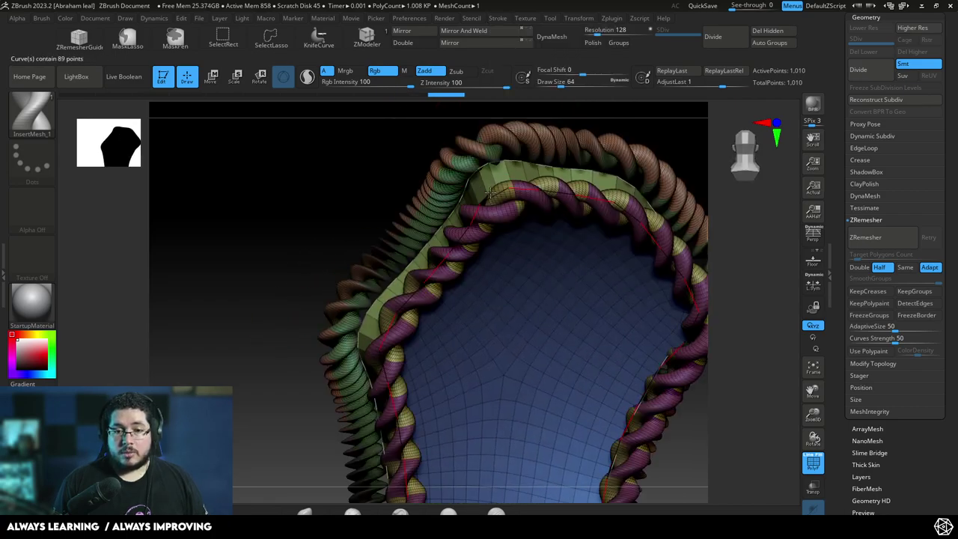
Step: Apply the rope mesh along the plate's border curves, reduce its draw size to about 23, and hide the polyframe
left_click(490, 193)
mouse_move(289, 216)
left_mouse_down()
mouse_move(464, 270)
mouse_move(626, 295)
mouse_move(642, 344)
mouse_move(631, 304)
mouse_move(599, 294)
mouse_move(557, 225)
mouse_move(560, 211)
left_mouse_up()
key("ctrl")
key("space")
left_click(489, 199)
mouse_move(621, 206)
left_mouse_down()
mouse_move(534, 216)
mouse_move(379, 288)
mouse_move(401, 272)
mouse_move(580, 255)
mouse_move(664, 343)
left_mouse_up()
left_click(818, 469)
left_click_drag(707, 396, 621, 266)
Step: Thicken the ropes around the plate's border with a positive Inflate deformation
scroll(894, 374, "down", 5)
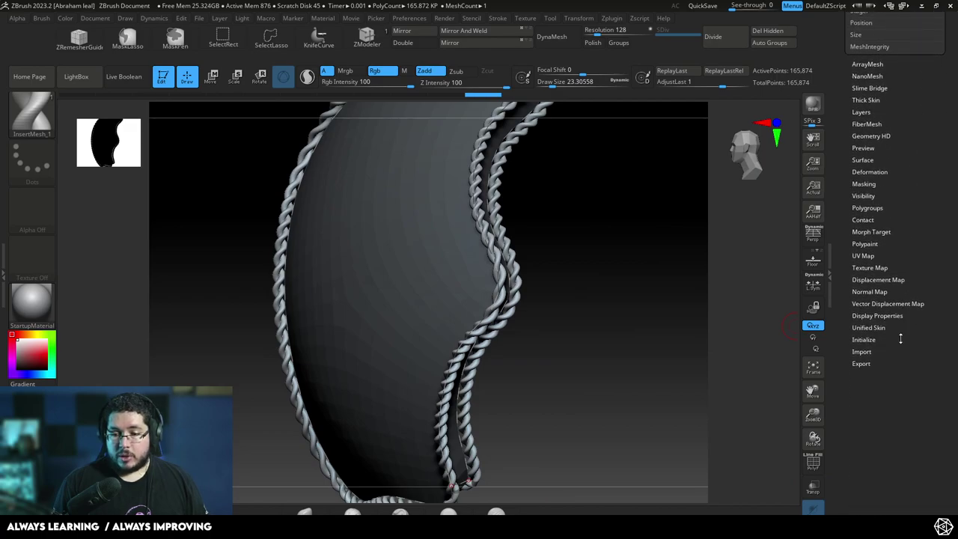
left_click(879, 172)
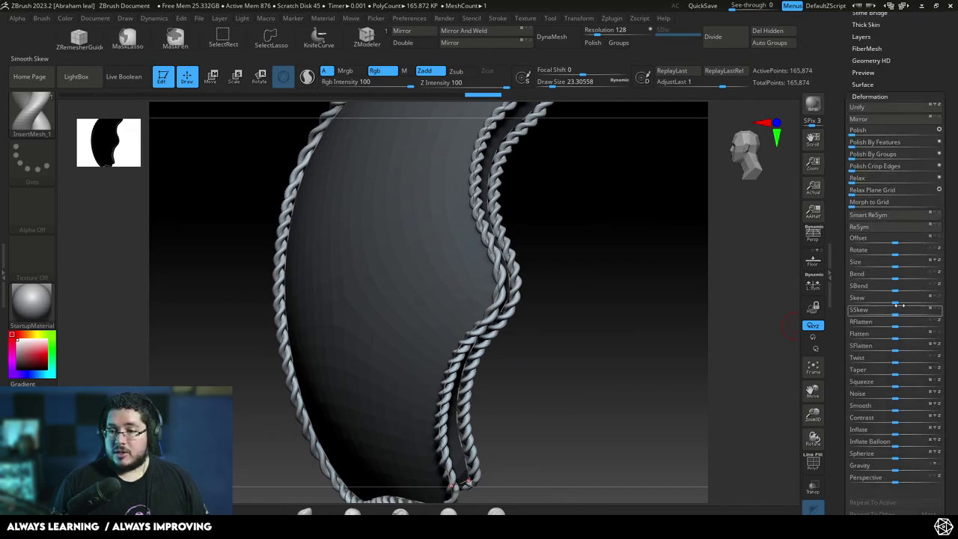
left_click_drag(896, 433, 926, 433)
left_click_drag(709, 371, 660, 383, "alt")
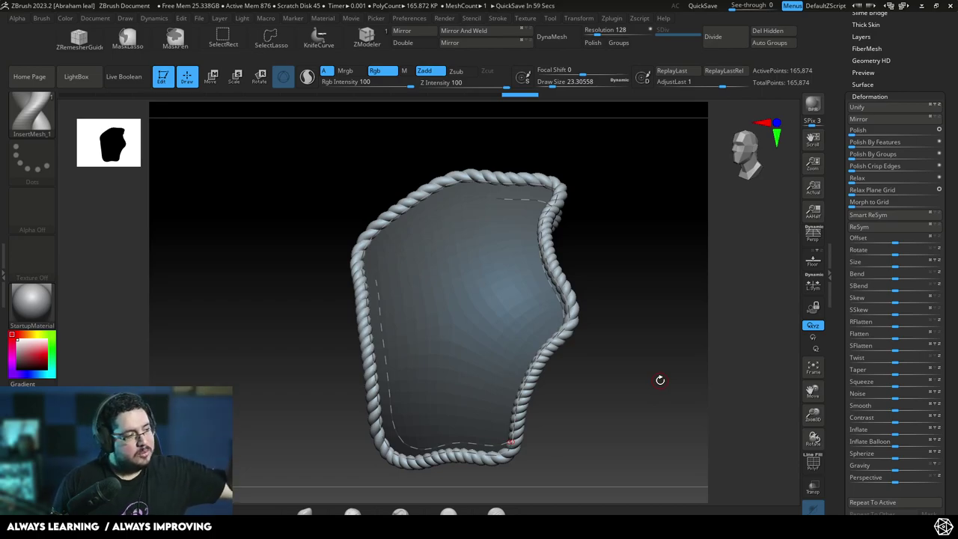
left_click_drag(675, 361, 587, 365)
left_click_drag(435, 356, 613, 226)
left_click_drag(674, 316, 611, 361)
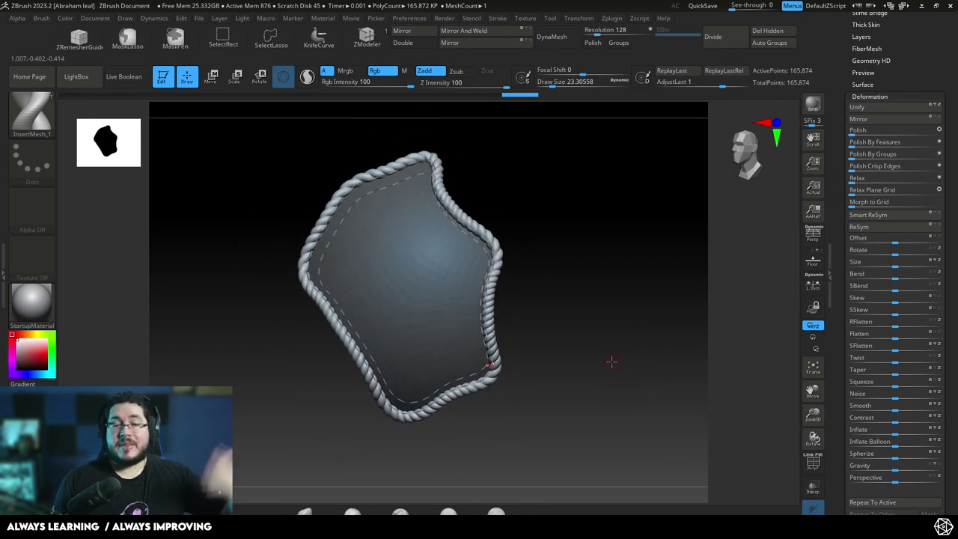